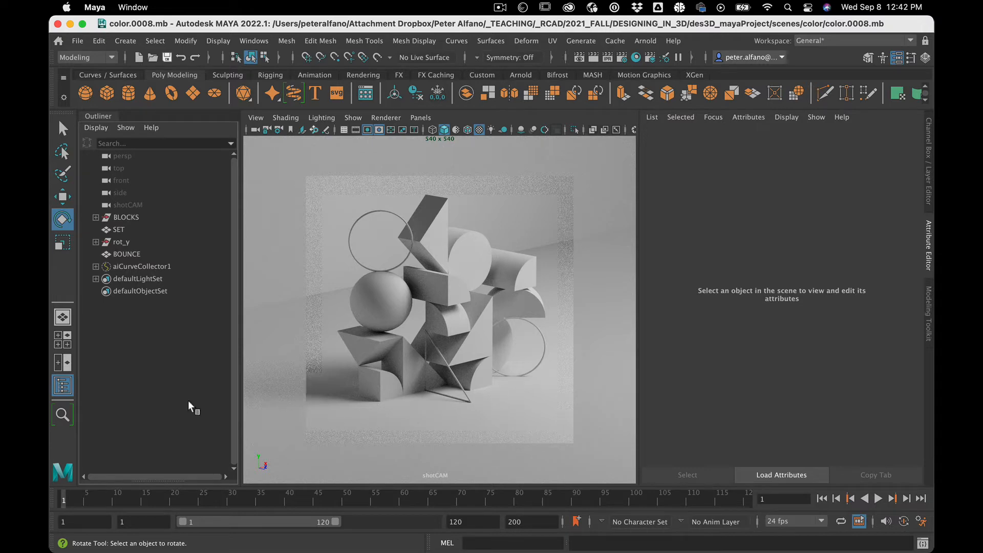
- Open the Hypershade editor for the scene's materials
{"action": "left_click", "coordinate": [165, 376]}
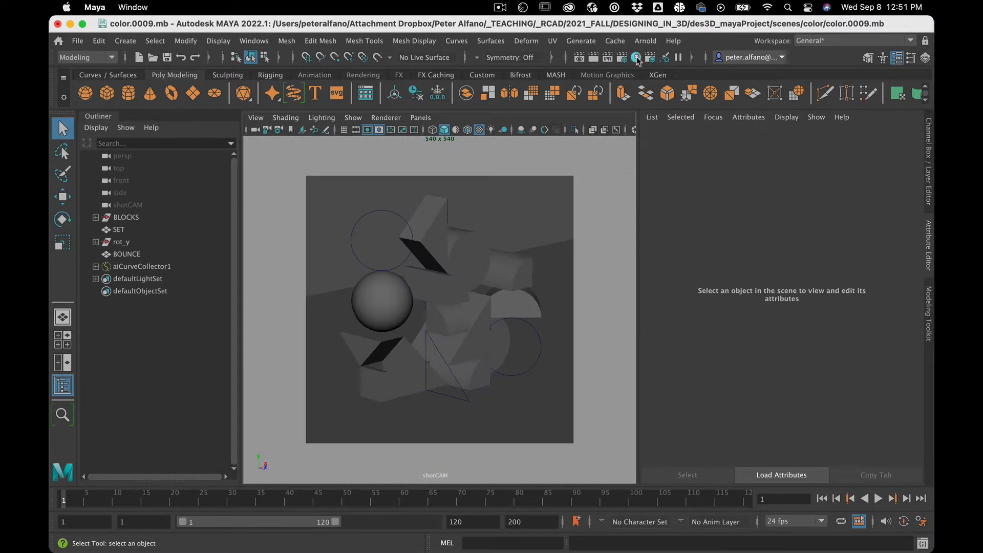
{"action": "left_click", "coordinate": [637, 58]}
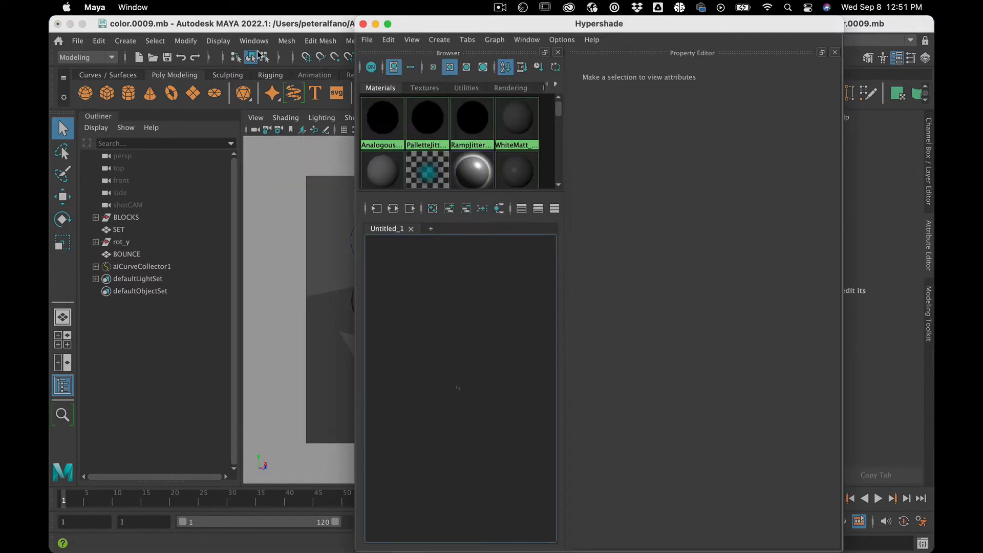
- Hide the Time Slider, Range Slider, Command Line and Shelf from the interface to free up workspace
{"action": "left_click", "coordinate": [258, 43]}
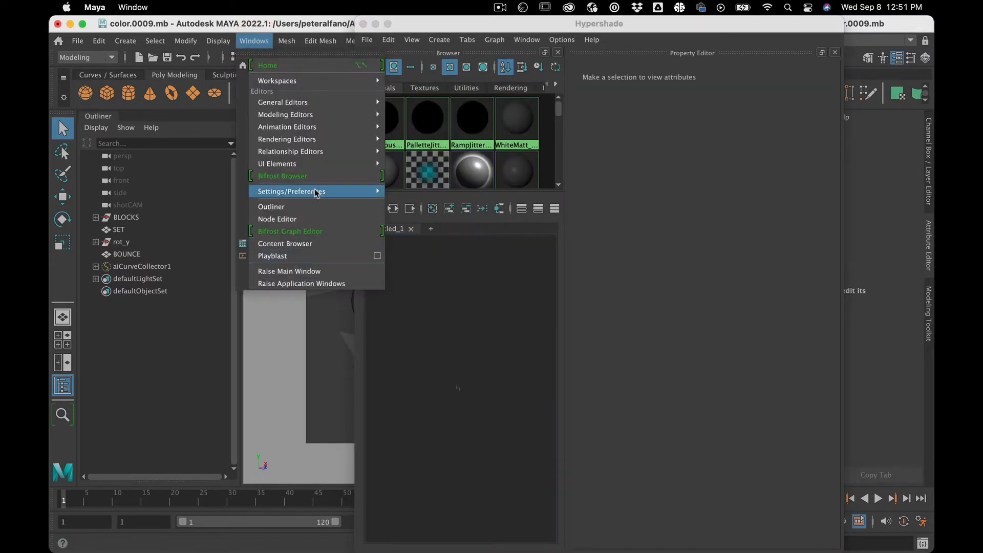
{"action": "mouse_move", "coordinate": [316, 192]}
{"action": "mouse_move", "coordinate": [322, 164]}
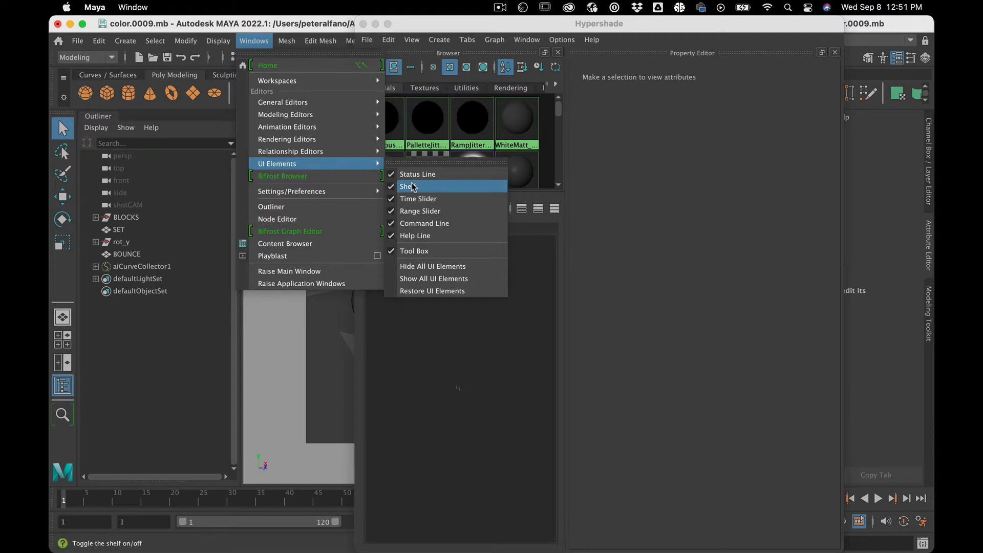
{"action": "left_click", "coordinate": [437, 163]}
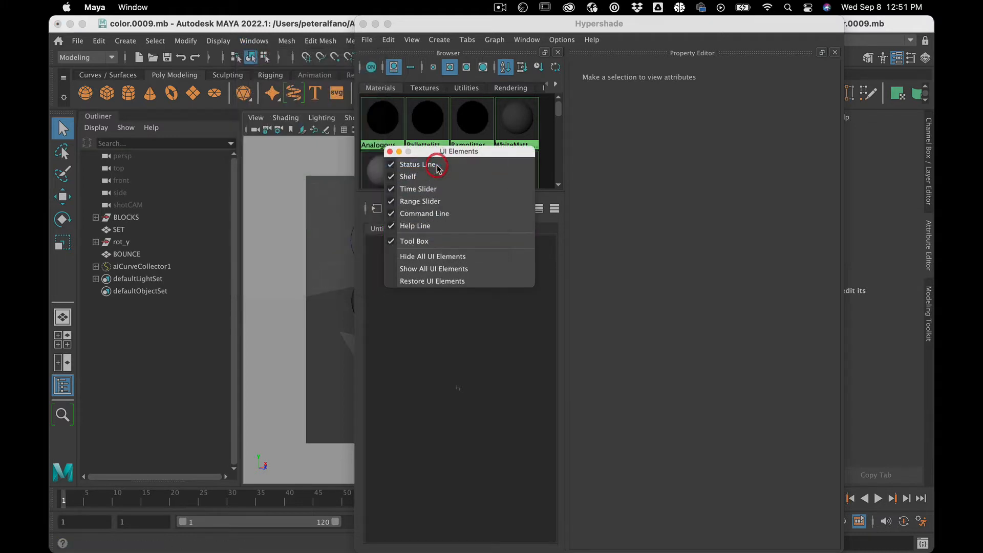
{"action": "left_click", "coordinate": [419, 190]}
{"action": "left_click", "coordinate": [417, 201]}
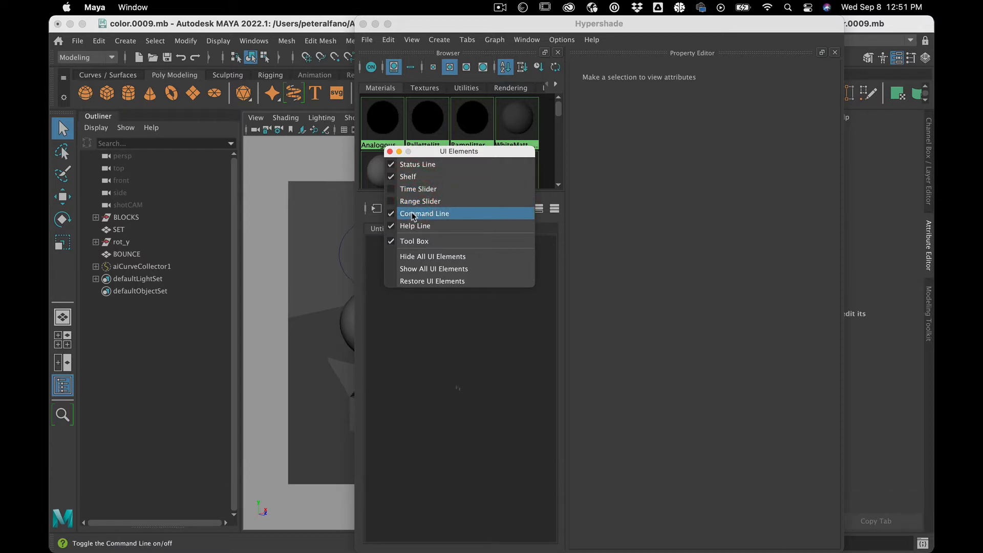
{"action": "left_click", "coordinate": [412, 214]}
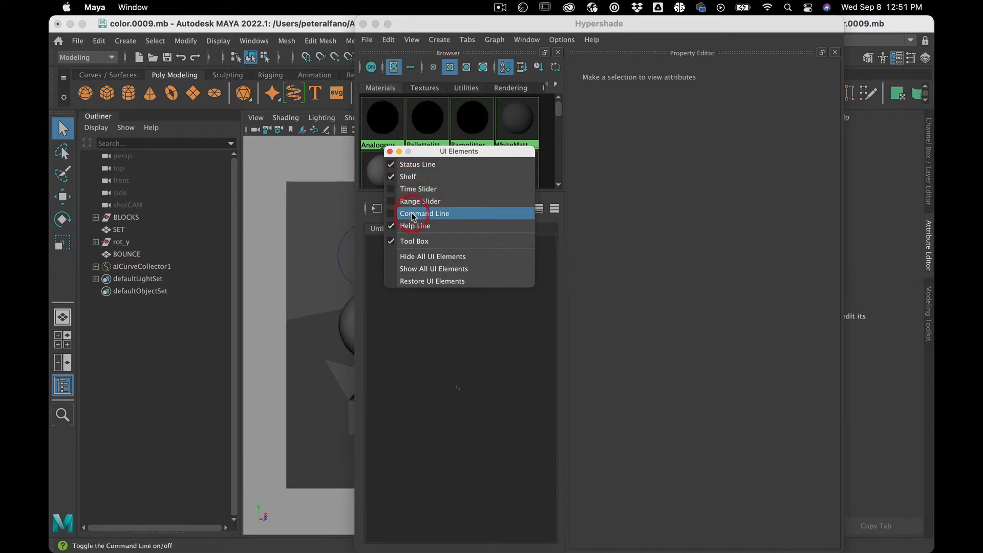
{"action": "left_click", "coordinate": [414, 177]}
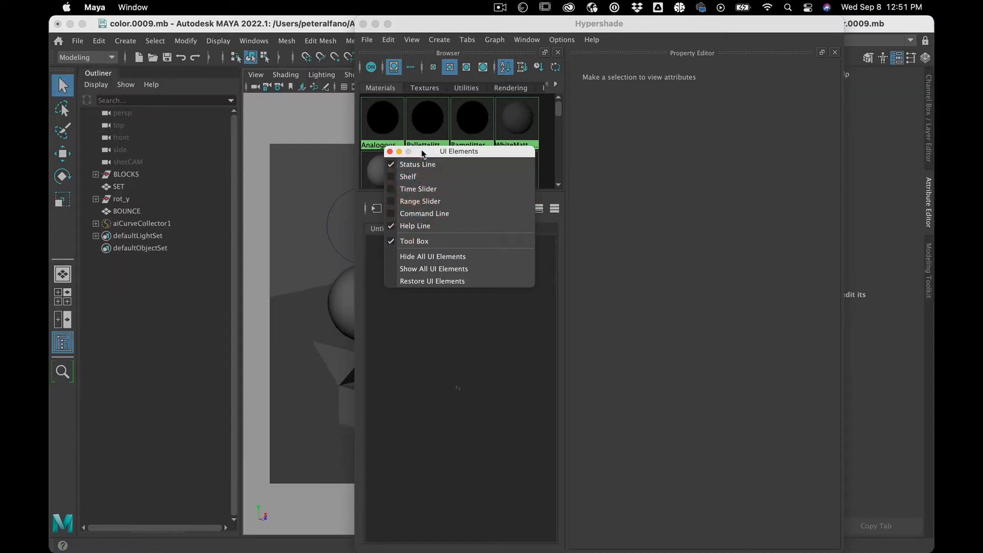
{"action": "left_click_drag", "start_coordinate": [422, 155], "coordinate": [469, 169]}
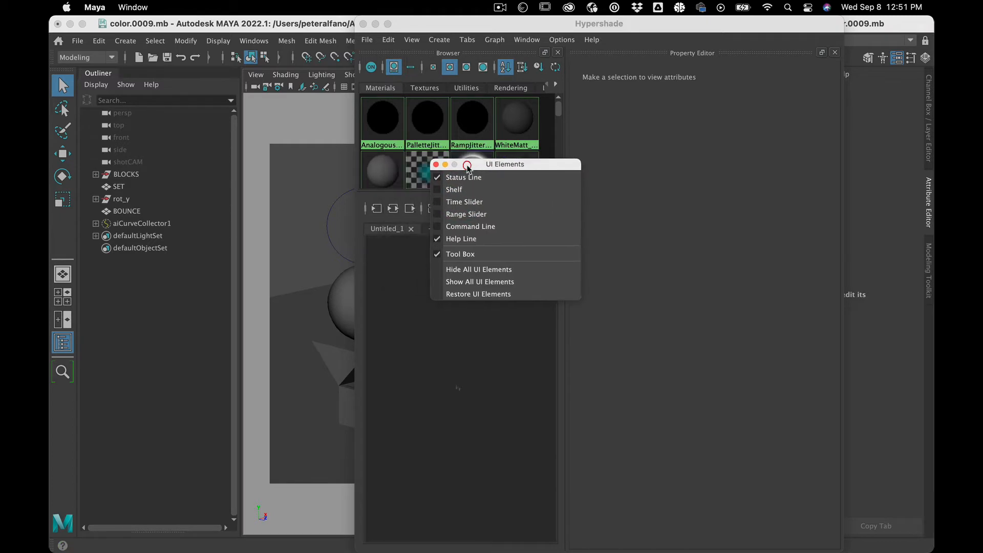
{"action": "left_click", "coordinate": [436, 165]}
- Close the Property Editor inside the Hypershade and dock the Hypershade between the viewport and the Attribute Editor
{"action": "left_click_drag", "start_coordinate": [621, 23], "coordinate": [487, 27]}
{"action": "left_click_drag", "start_coordinate": [722, 291], "coordinate": [873, 263]}
{"action": "left_click", "coordinate": [388, 128]}
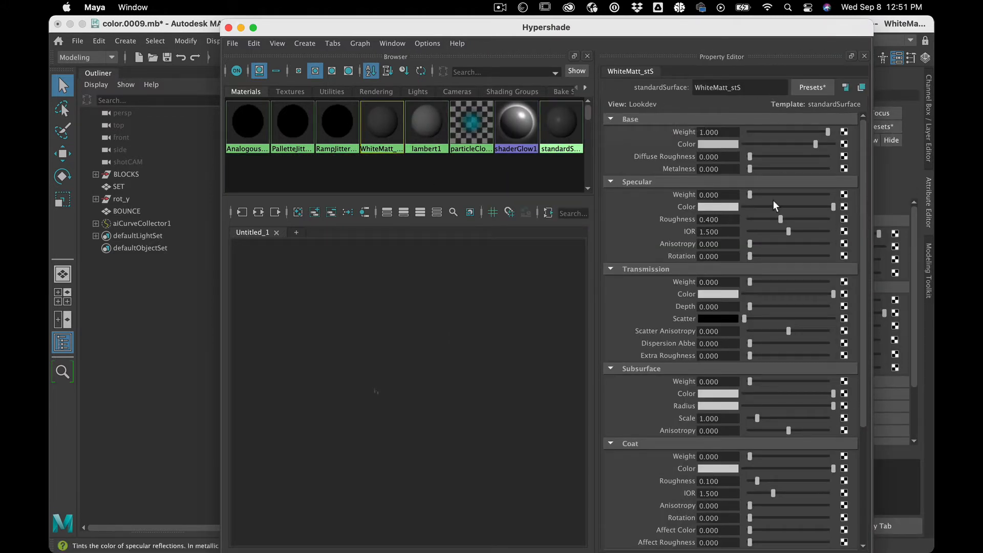
{"action": "left_click", "coordinate": [863, 56]}
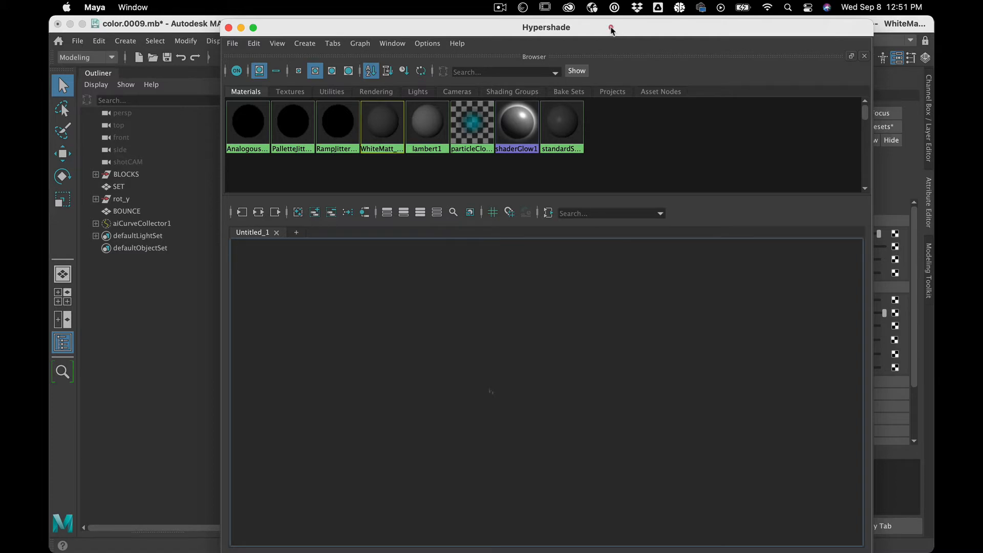
{"action": "left_click_drag", "start_coordinate": [610, 26], "coordinate": [639, 322]}
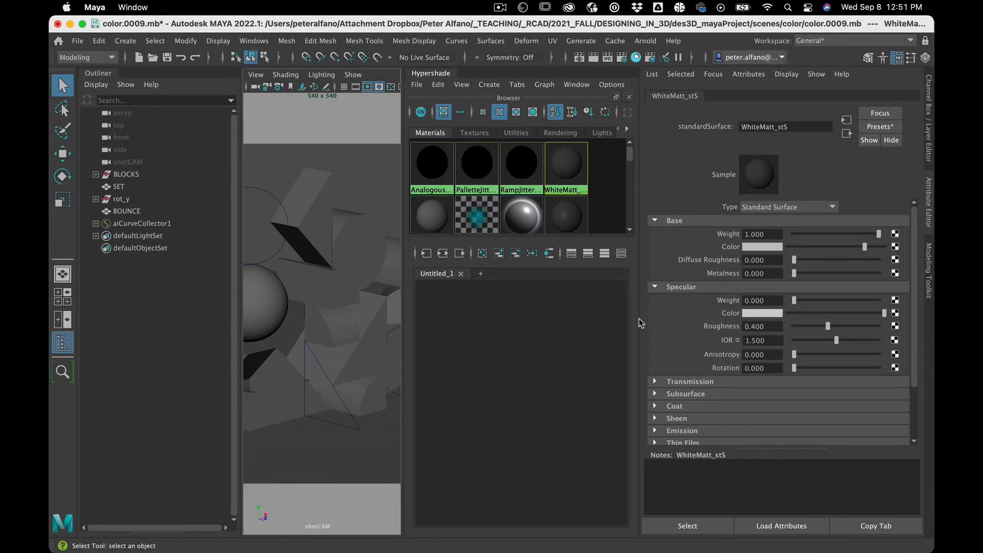
- Hide the Attribute Editor and the Outliner, and widen the docked Hypershade beside the viewport
{"action": "left_click", "coordinate": [61, 343]}
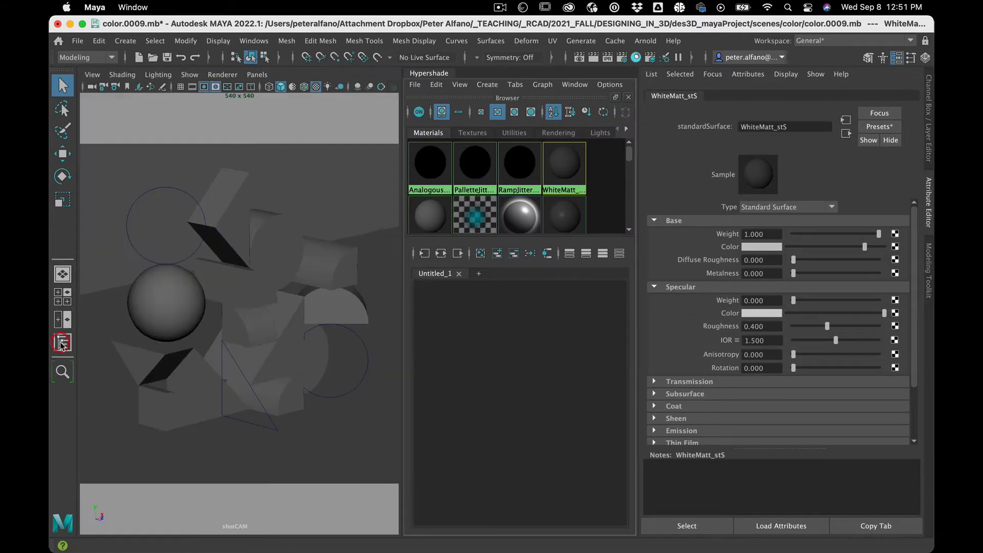
{"action": "left_click", "coordinate": [61, 343]}
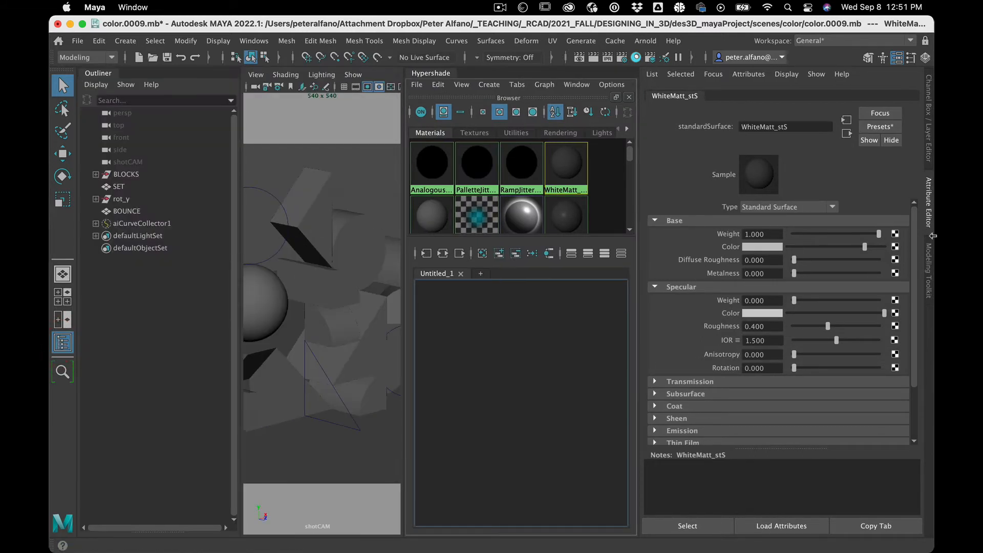
{"action": "left_click", "coordinate": [929, 224]}
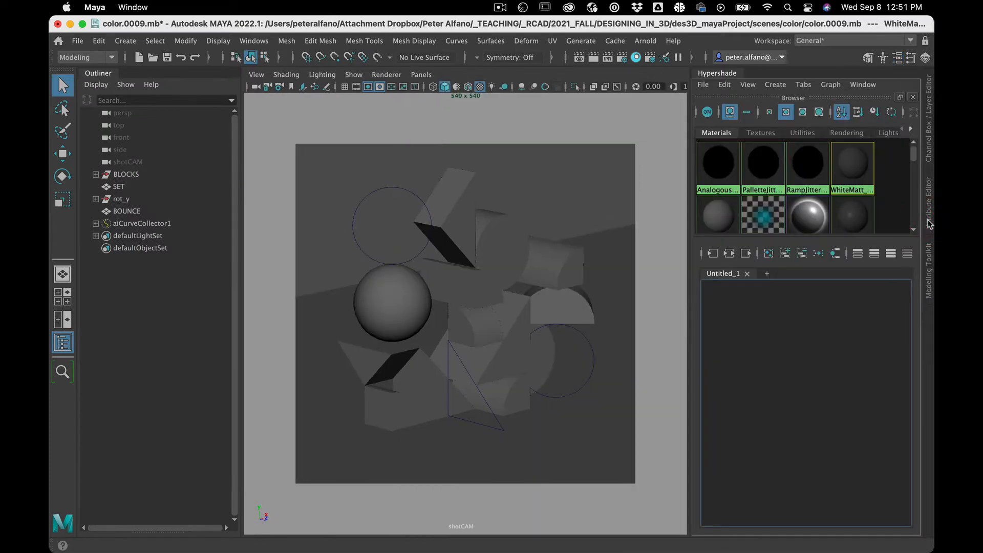
{"action": "left_click", "coordinate": [928, 225]}
{"action": "left_click", "coordinate": [941, 218]}
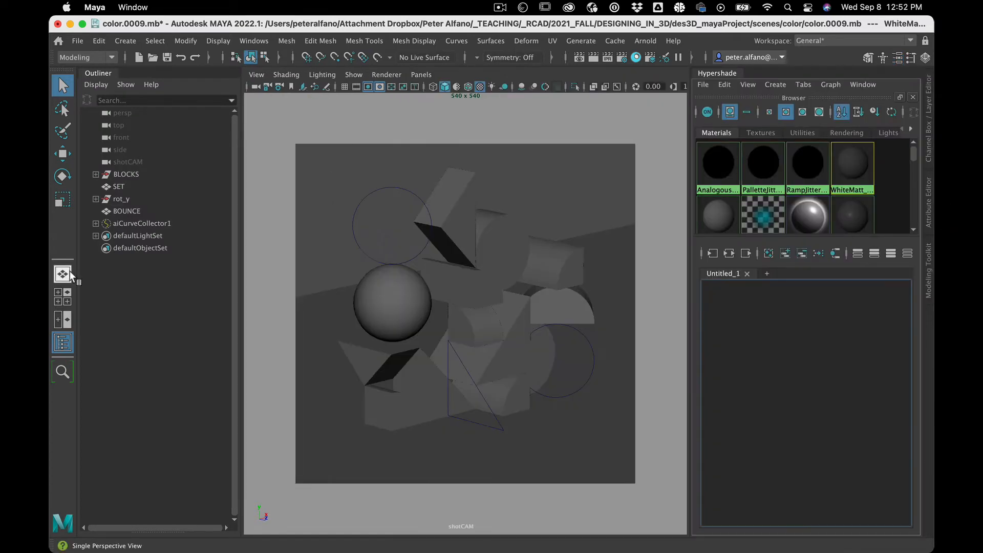
{"action": "left_click", "coordinate": [62, 341]}
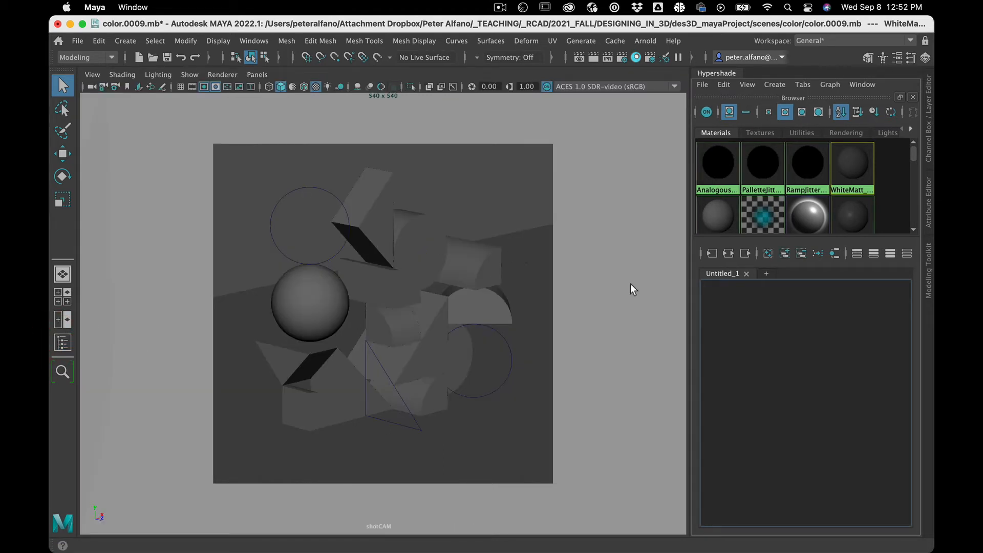
{"action": "left_click_drag", "start_coordinate": [689, 289], "coordinate": [505, 274]}
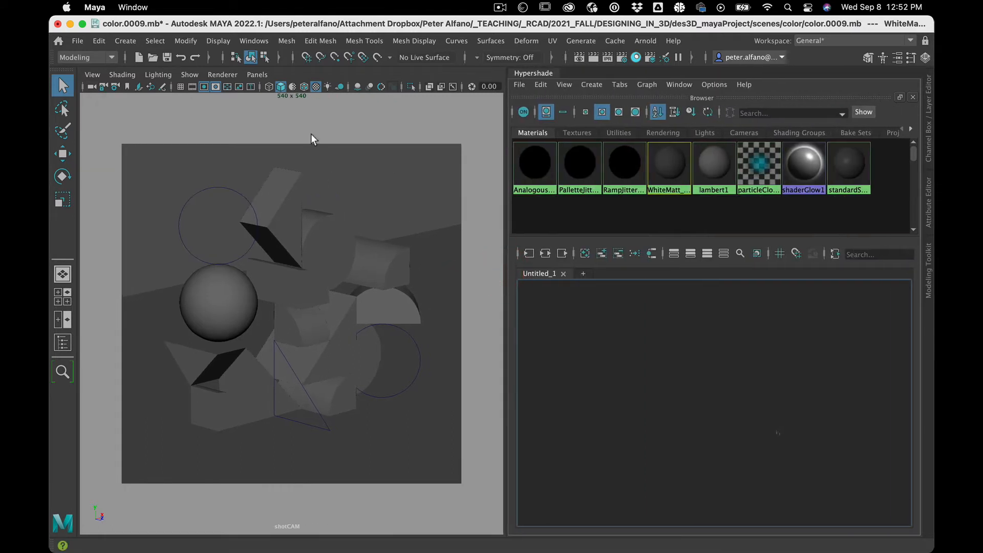
- Open the viewport's Arnold renderer options and start the Arnold render of the shotCAM view
{"action": "left_click", "coordinate": [222, 74]}
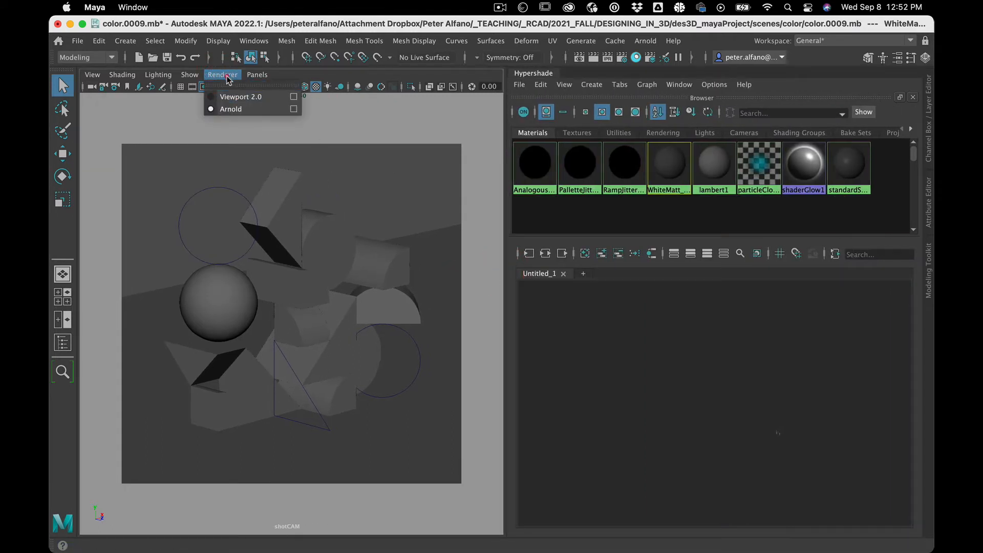
{"action": "left_click", "coordinate": [225, 75]}
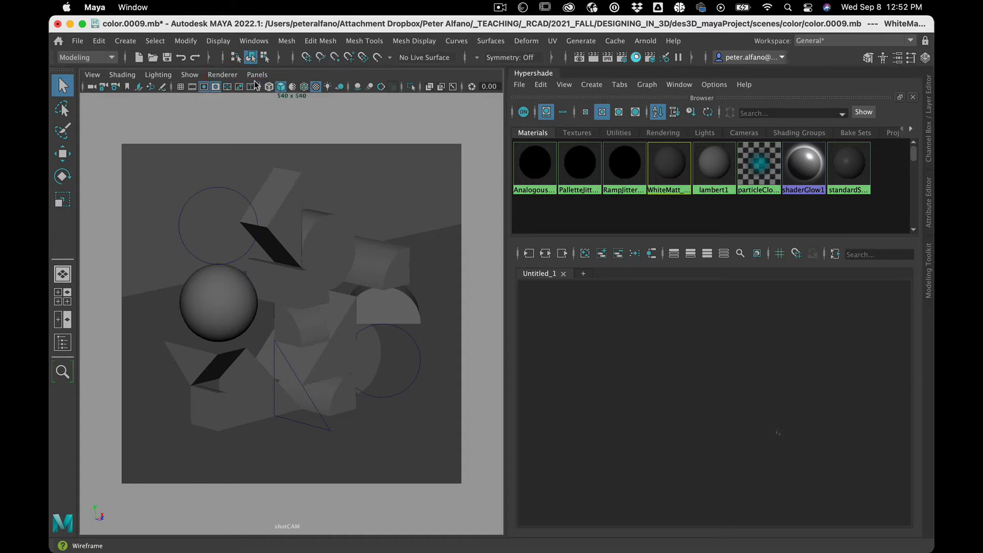
{"action": "left_click", "coordinate": [223, 75]}
{"action": "left_click", "coordinate": [294, 109]}
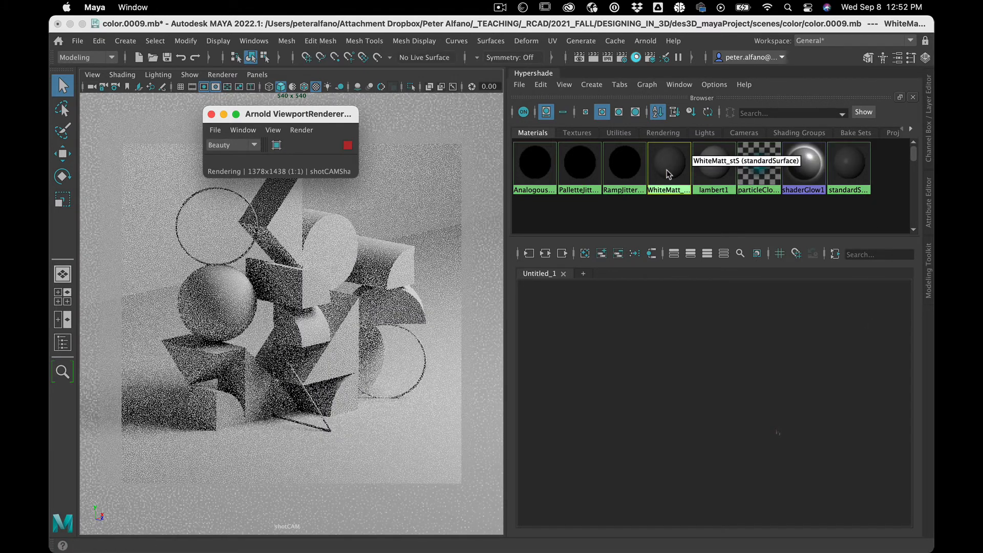
{"action": "middle_click_drag", "start_coordinate": [653, 177], "coordinate": [691, 146]}
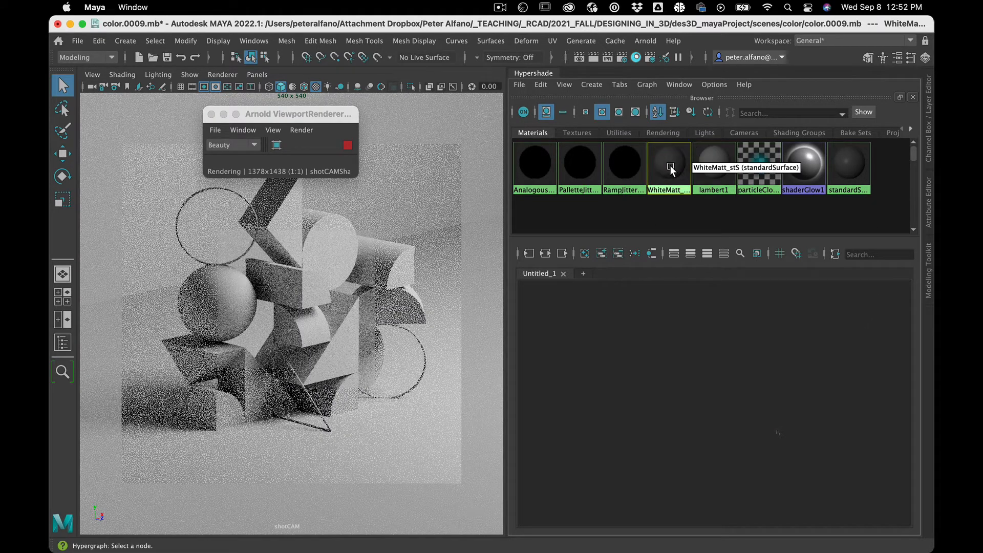
{"action": "left_click", "coordinate": [590, 84]}
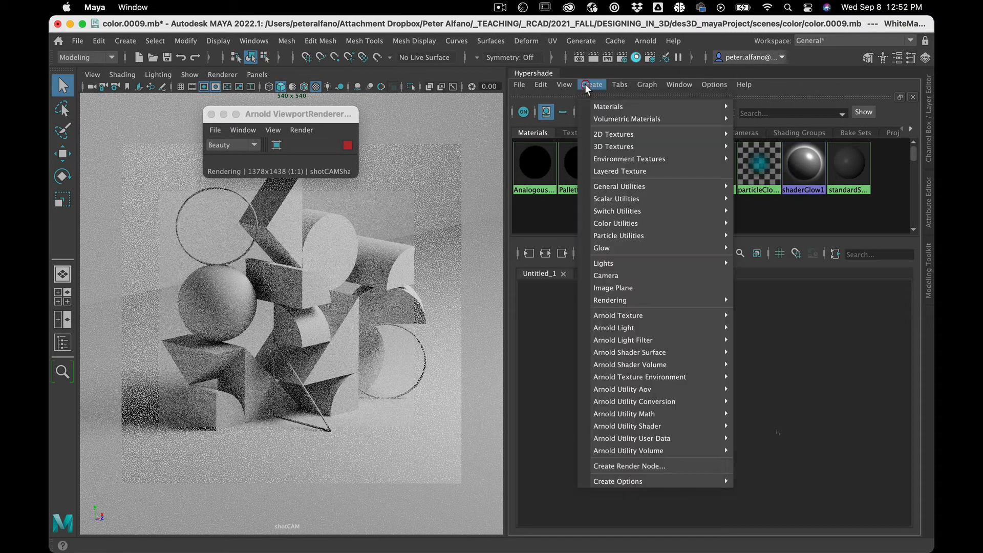
{"action": "mouse_move", "coordinate": [625, 106]}
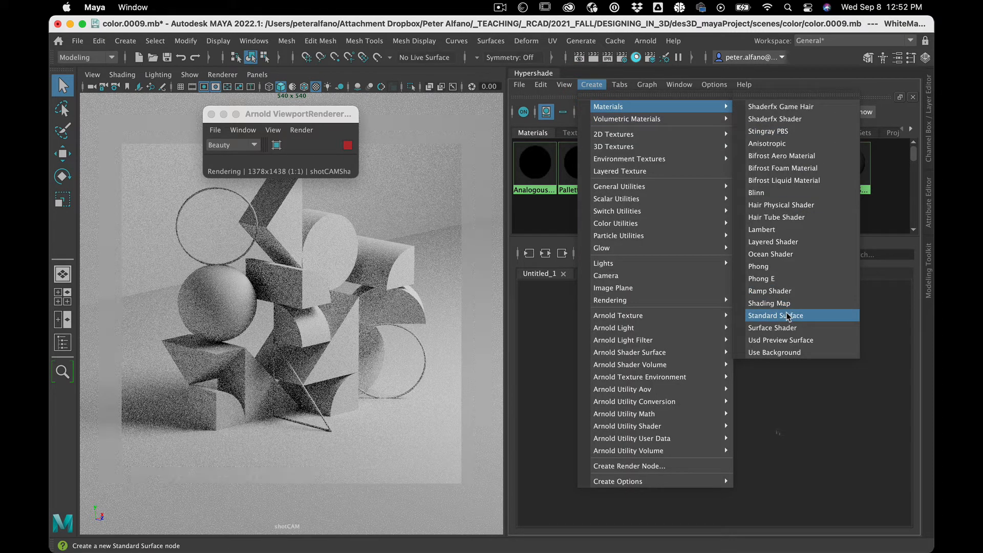
{"action": "left_click", "coordinate": [526, 330]}
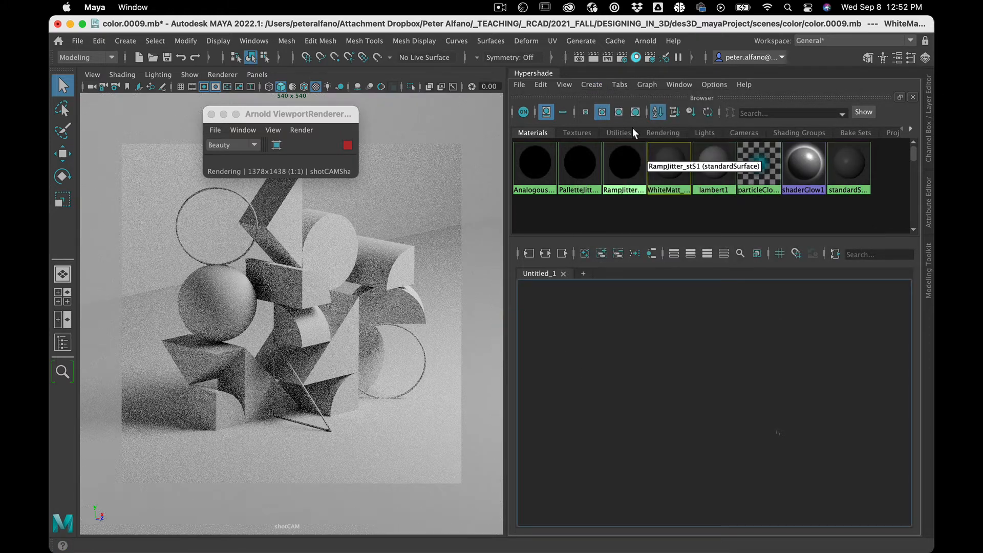
{"action": "left_click", "coordinate": [620, 403]}
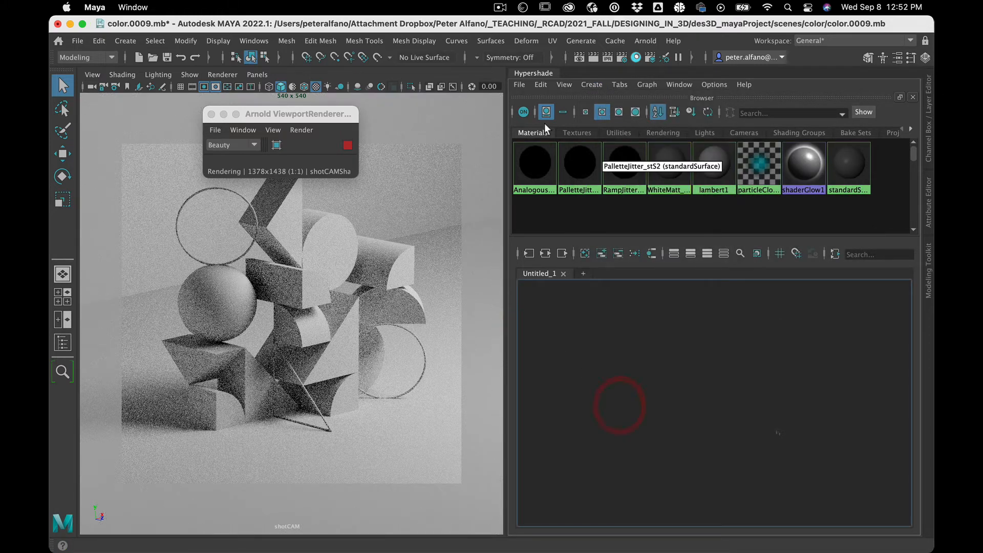
{"action": "left_click", "coordinate": [363, 41]}
{"action": "left_click", "coordinate": [363, 41]}
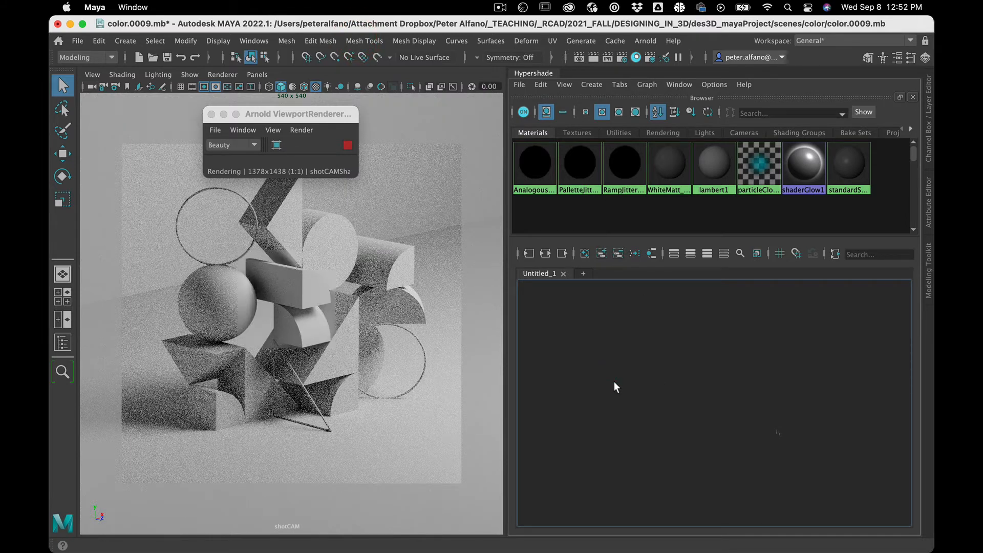
- Create a standardSurface material node in the Untitled_1 graph and enlarge the material browser above it
{"action": "key", "text": "Tab"}
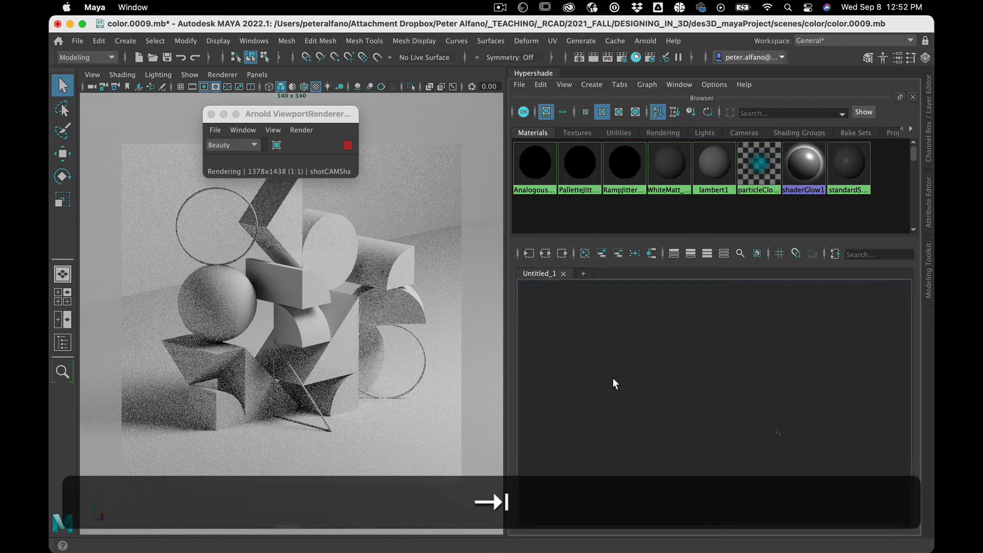
{"action": "key", "text": "Tab"}
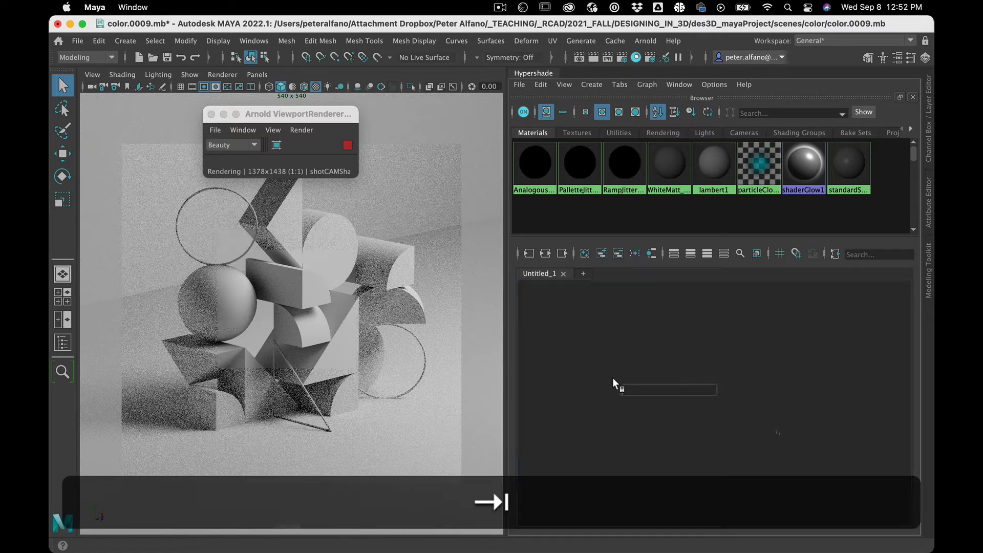
{"action": "key", "text": "Tab"}
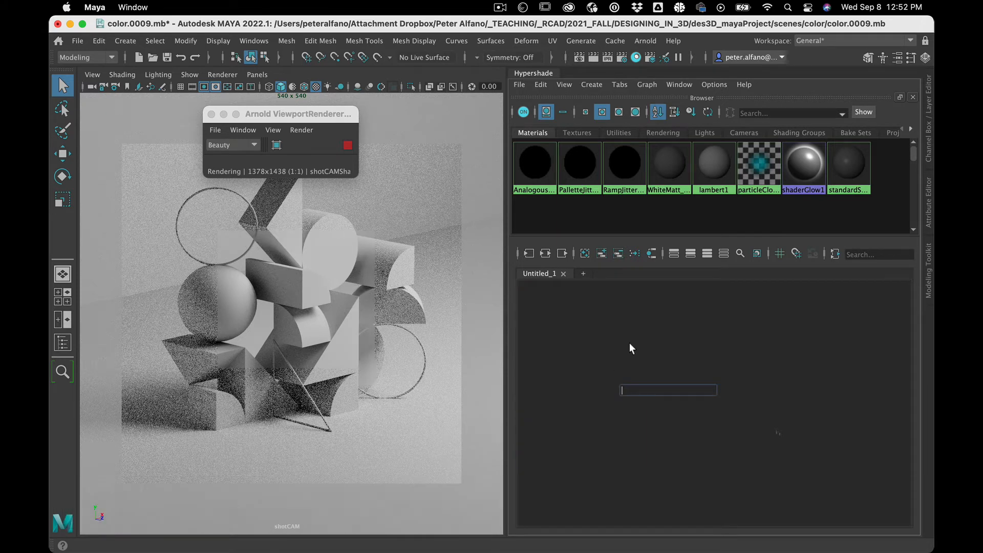
{"action": "type", "text": "stand"}
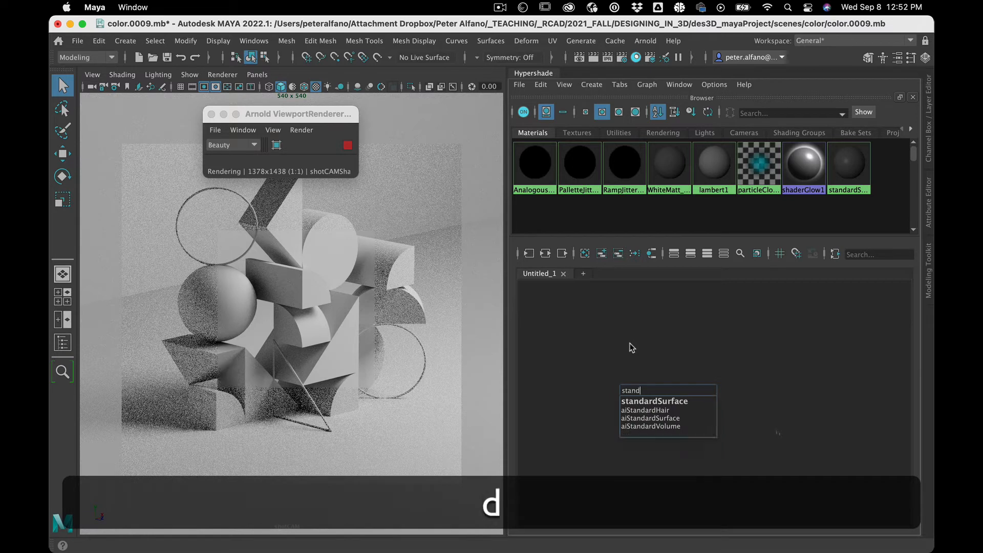
{"action": "left_click", "coordinate": [644, 403]}
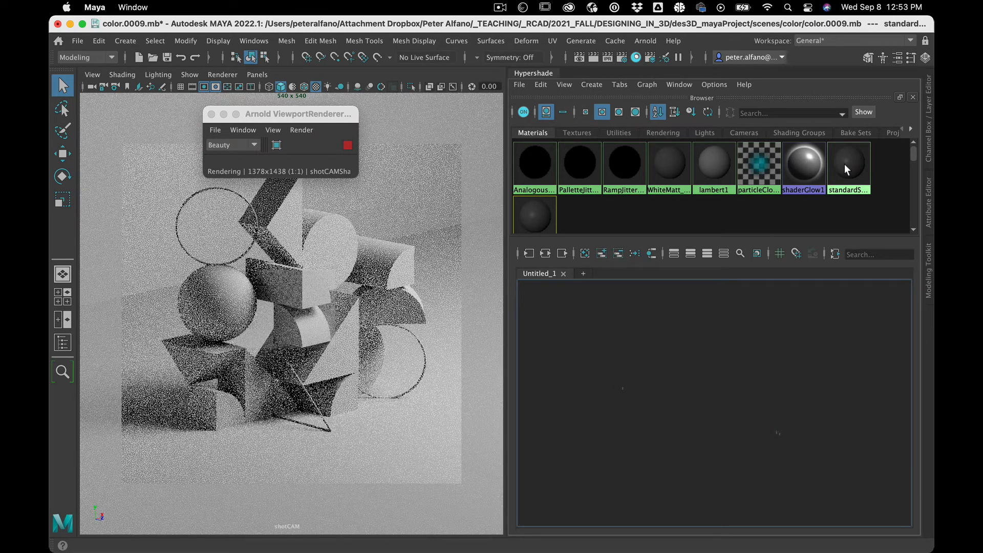
{"action": "left_click_drag", "start_coordinate": [844, 164], "coordinate": [644, 433]}
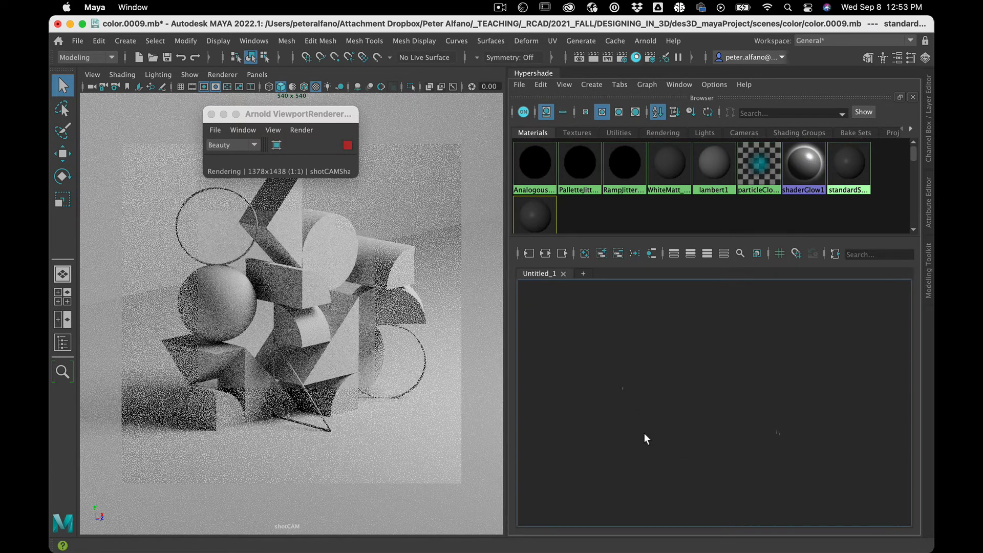
{"action": "key", "text": "f"}
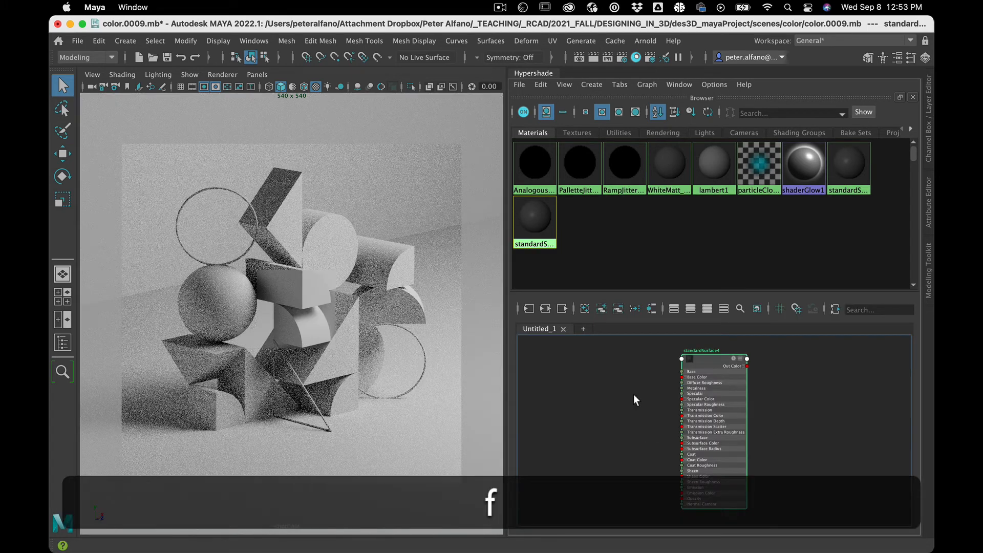
{"action": "left_click", "coordinate": [635, 223]}
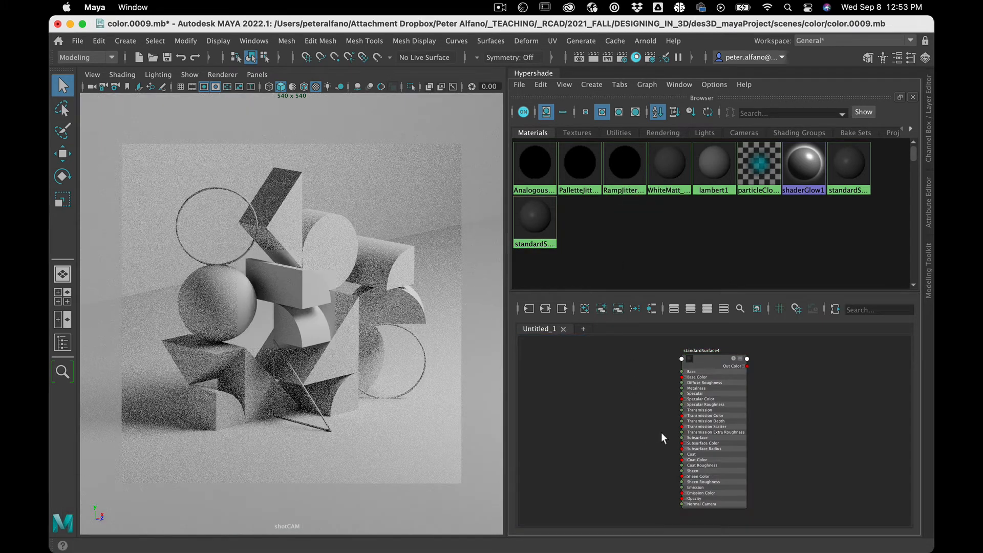
- Show the standardSurface4 material in the Attribute Editor, set its specular weight to 0 and raise its base color value to 1
{"action": "left_click", "coordinate": [708, 356]}
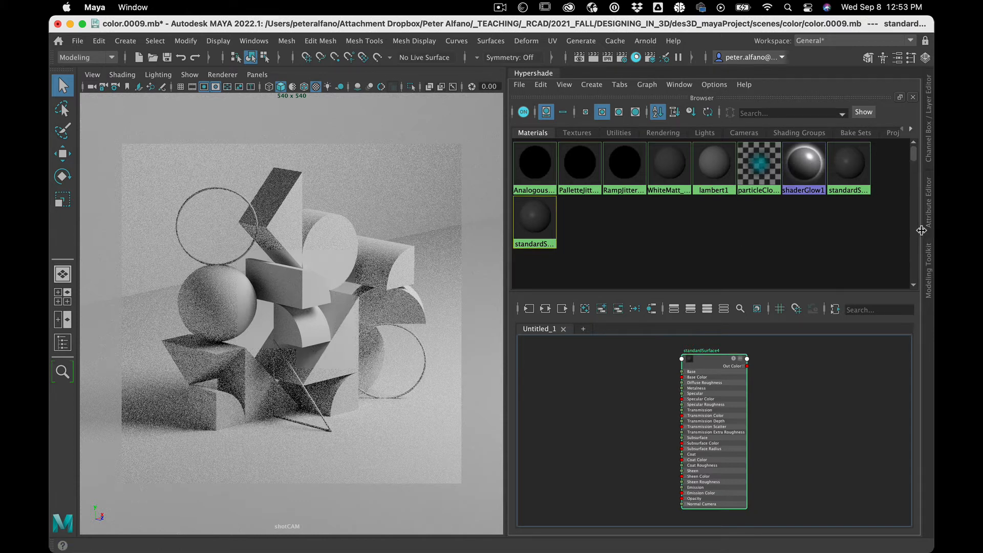
{"action": "left_click", "coordinate": [929, 224]}
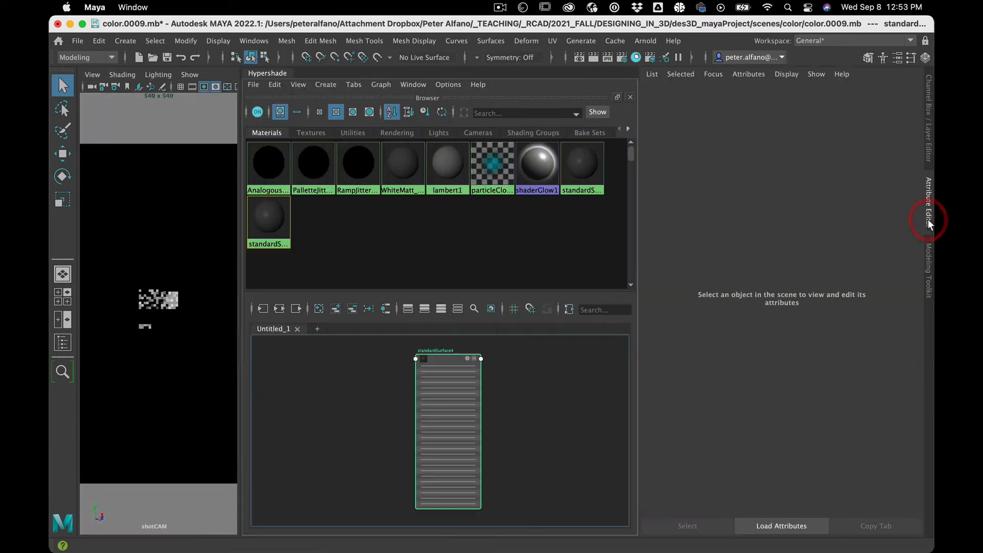
{"action": "left_click_drag", "start_coordinate": [878, 300], "coordinate": [794, 300]}
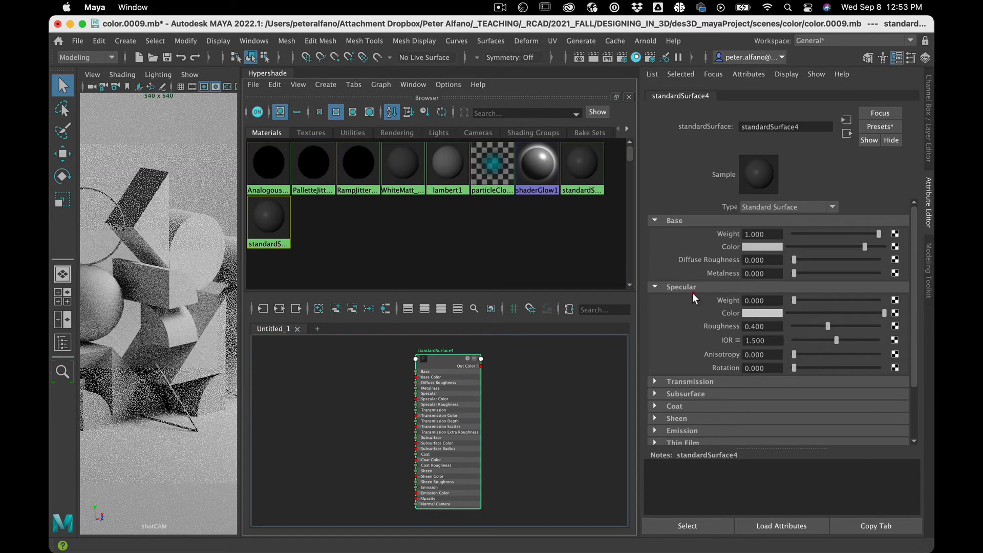
{"action": "left_click_drag", "start_coordinate": [864, 246], "coordinate": [884, 246]}
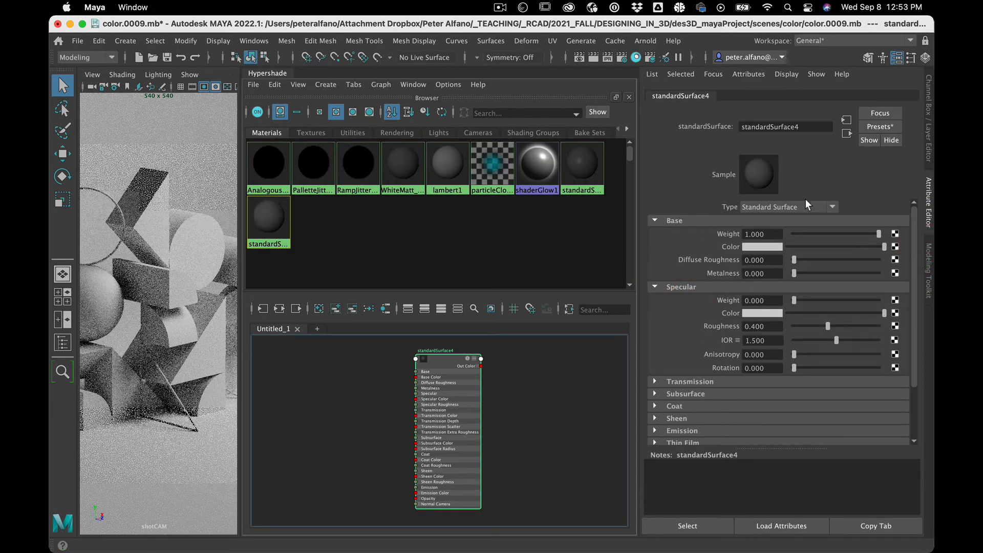
{"action": "left_click", "coordinate": [761, 247]}
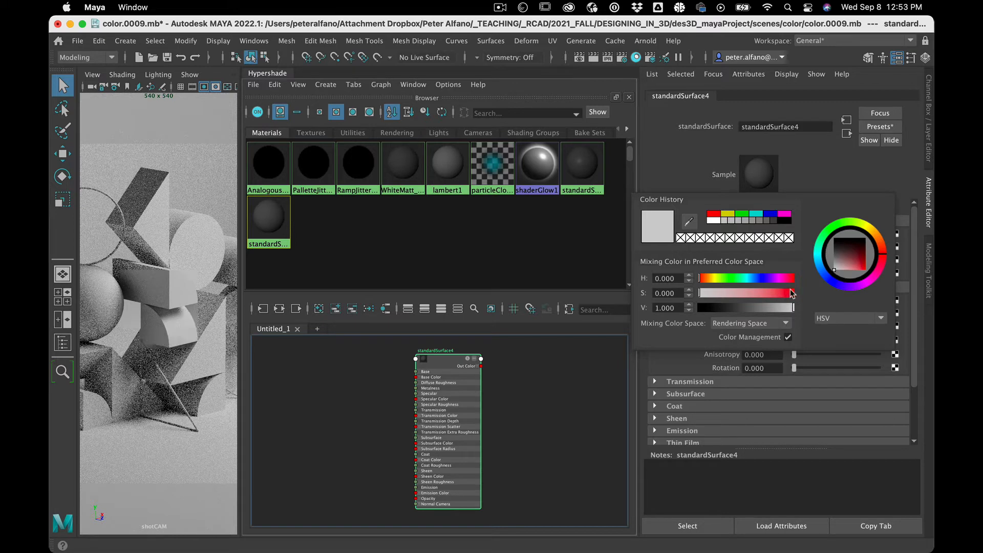
{"action": "left_click", "coordinate": [871, 228]}
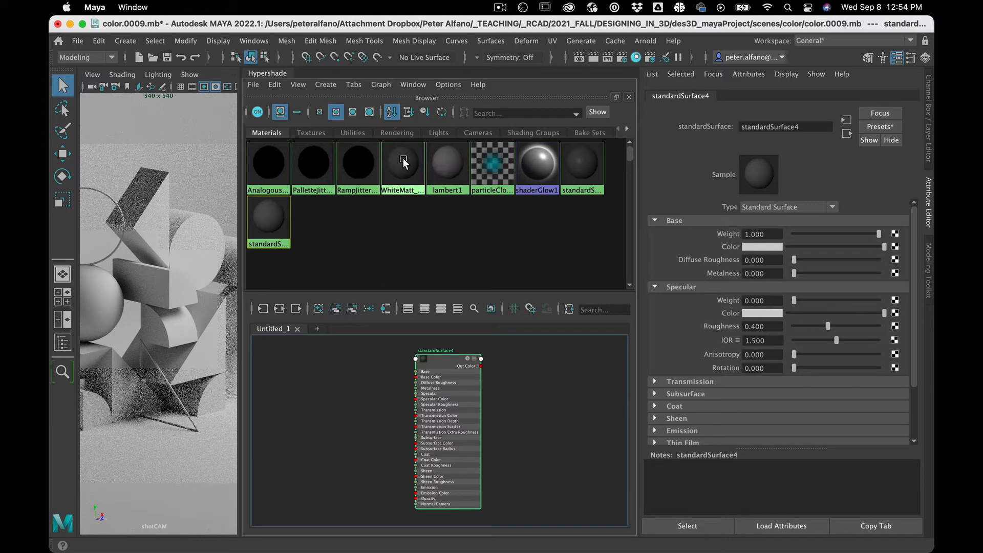
- Select all objects that use the WhiteMatt material and assign standardSurface4 to them
{"action": "right_click", "coordinate": [403, 162]}
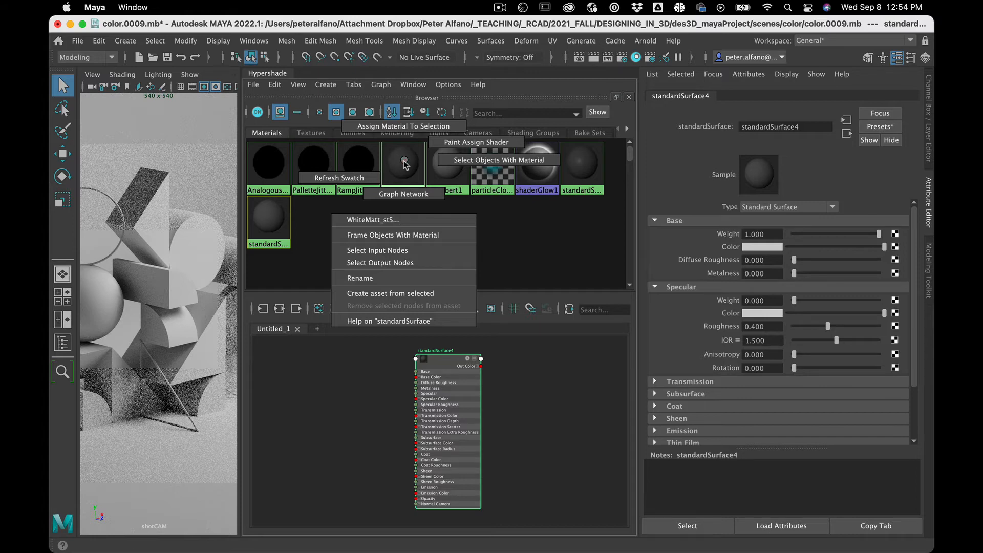
{"action": "right_click_drag", "start_coordinate": [404, 162], "coordinate": [340, 178]}
{"action": "right_click", "coordinate": [405, 164]}
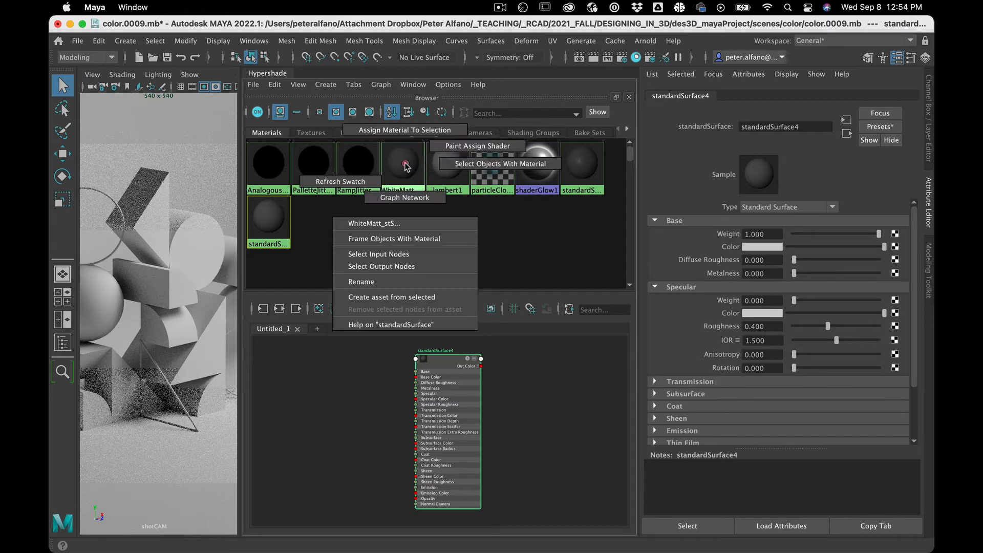
{"action": "right_click_drag", "start_coordinate": [405, 166], "coordinate": [454, 161]}
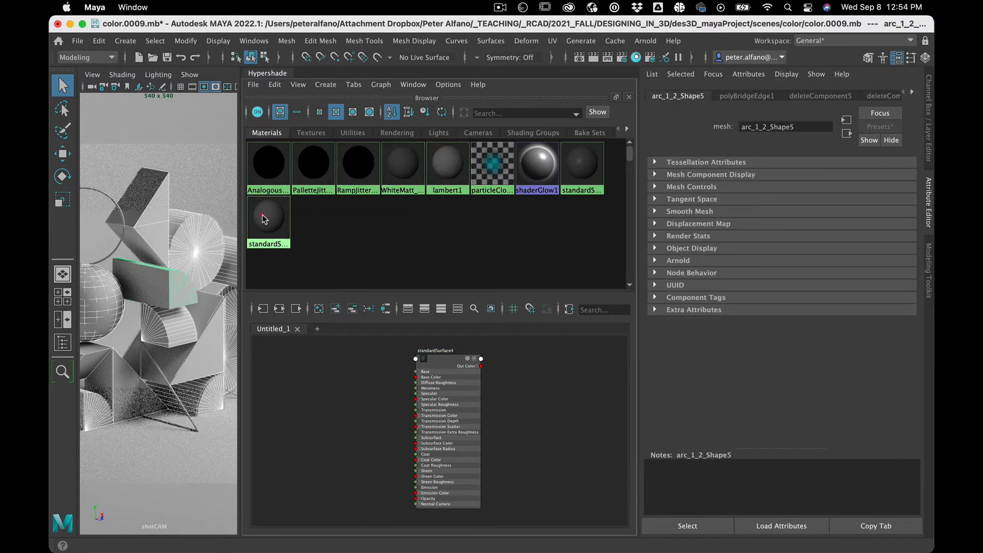
{"action": "right_click_drag", "start_coordinate": [263, 219], "coordinate": [264, 186]}
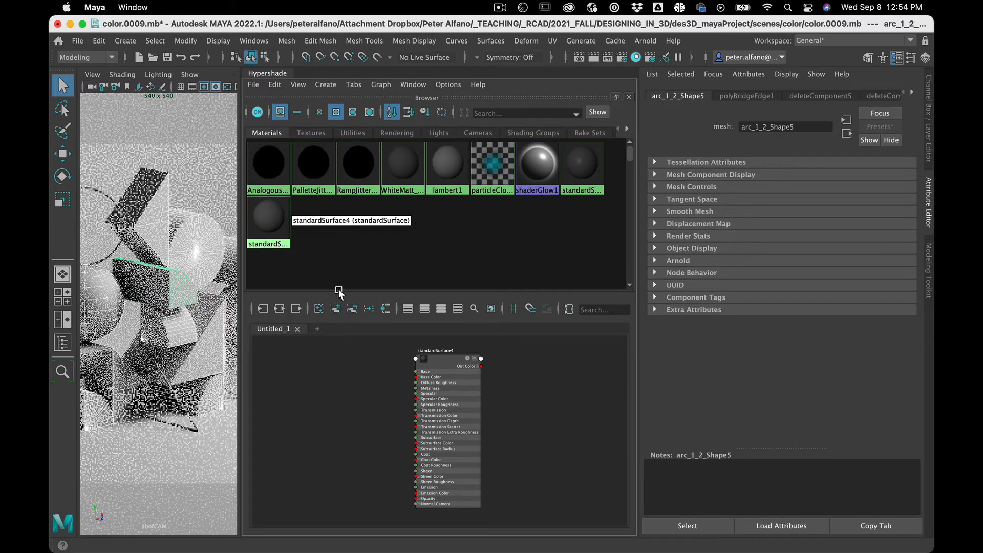
- Rename the standardSurface4 material as Blue_stS
{"action": "left_click", "coordinate": [437, 362]}
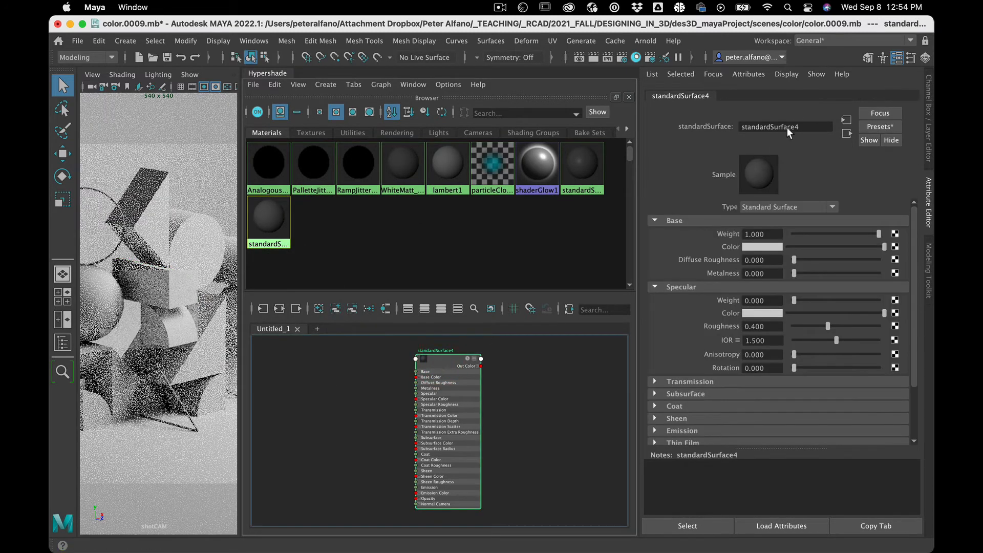
{"action": "double_click", "coordinate": [806, 127]}
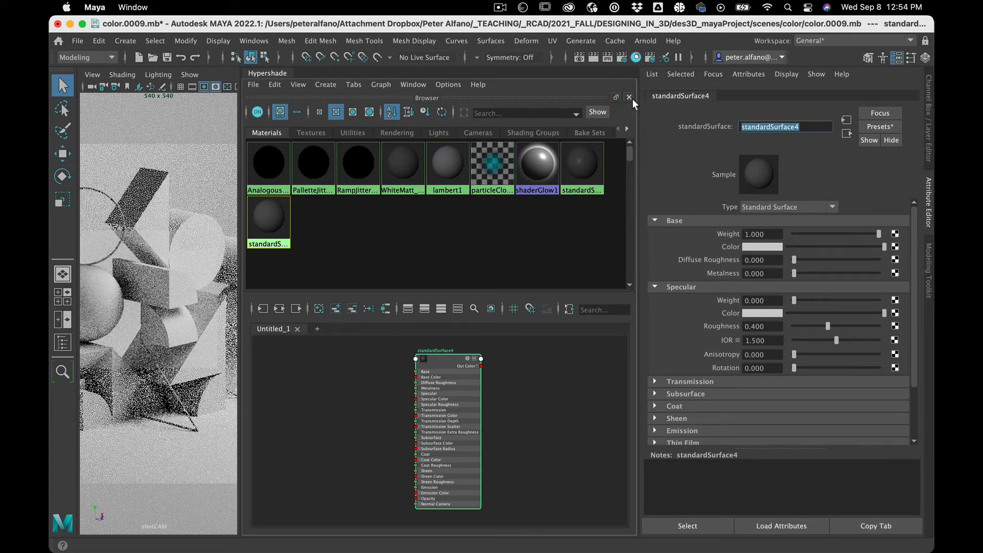
{"action": "type", "text": "Coloi"}
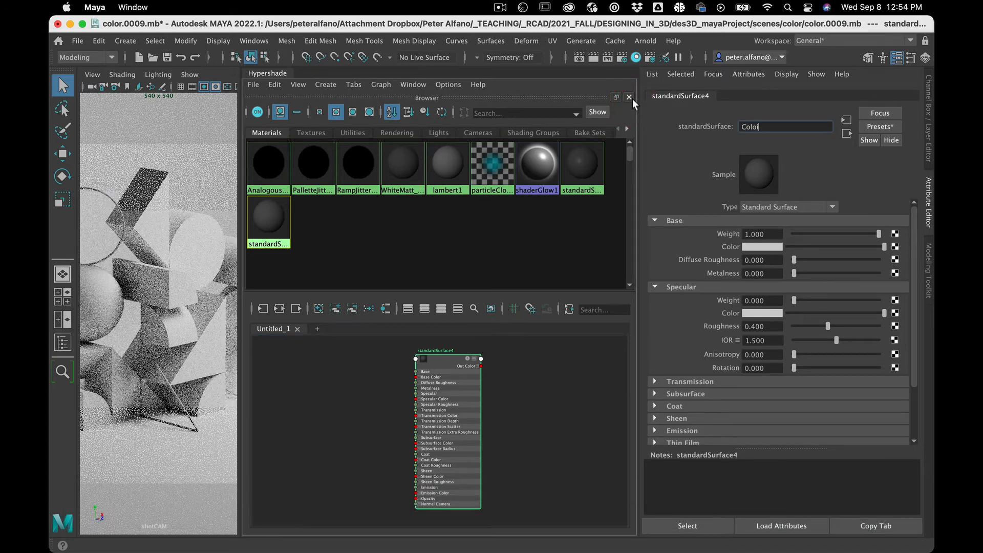
{"action": "key", "text": "BackSpace"}
{"action": "key", "text": "BackSpace"}
{"action": "key", "text": "BackSpace"}
{"action": "key", "text": "BackSpace"}
{"action": "key", "text": "BackSpace"}
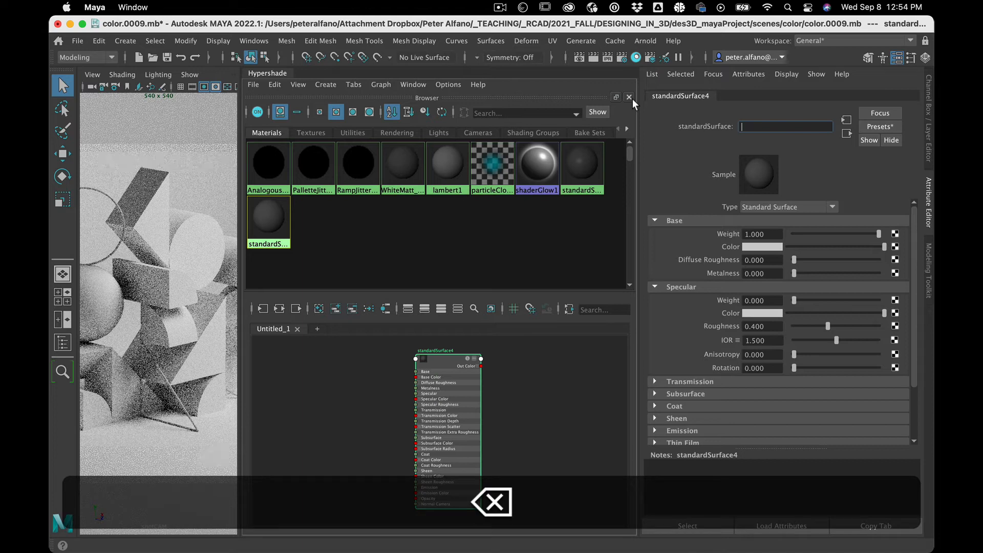
{"action": "type", "text": "Blue"}
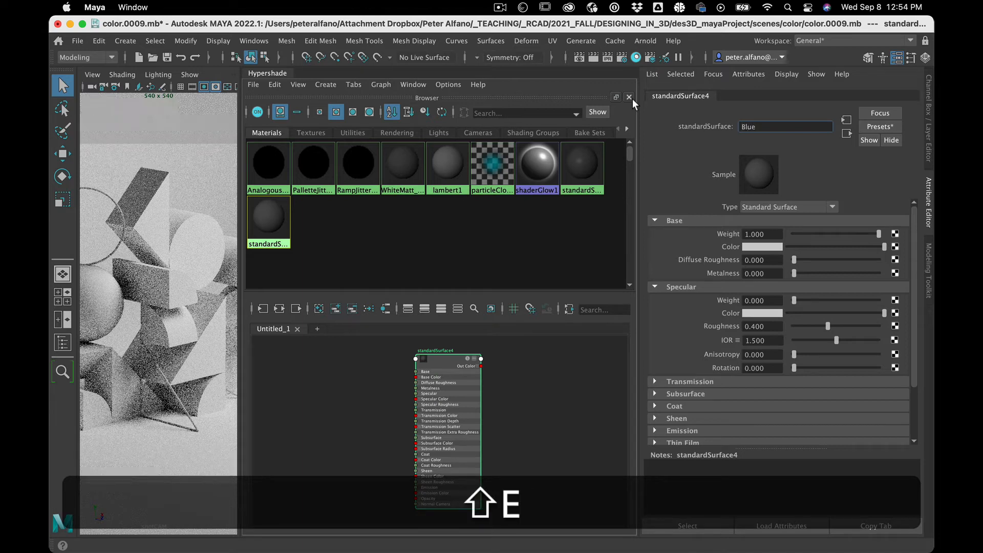
{"action": "type", "text": "_stS"}
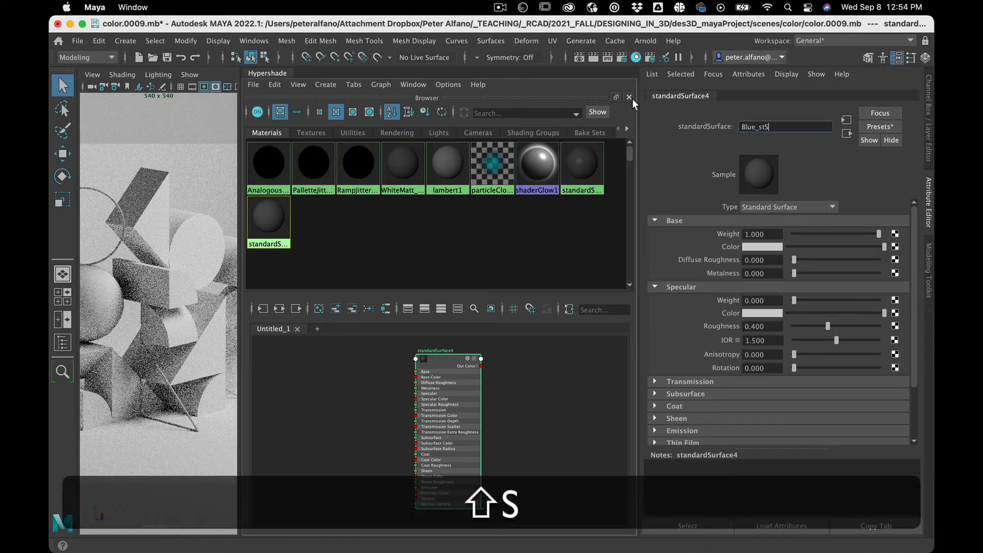
- Change Blue_stS's base color to a deep, saturated blue with a hue of about 214
{"action": "left_click", "coordinate": [752, 247]}
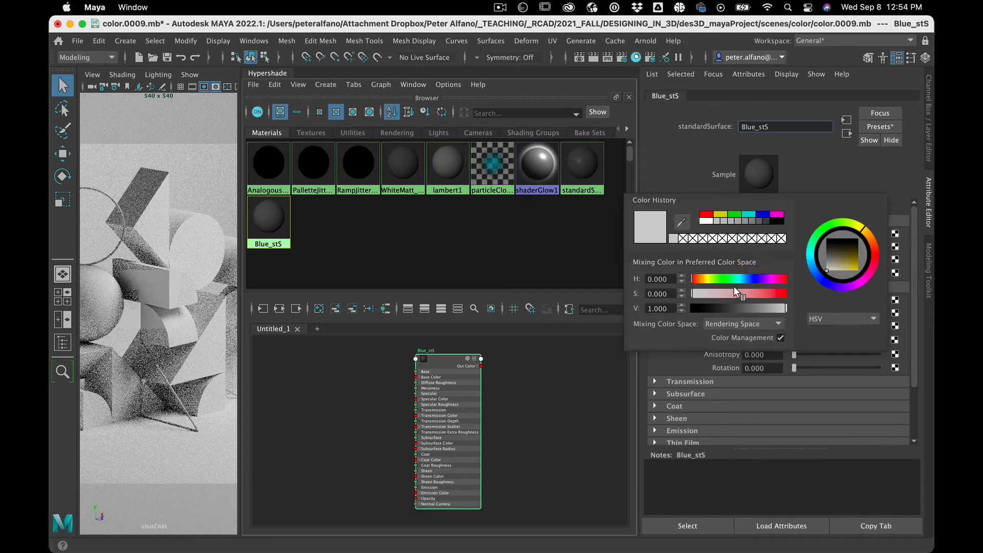
{"action": "left_click", "coordinate": [747, 292]}
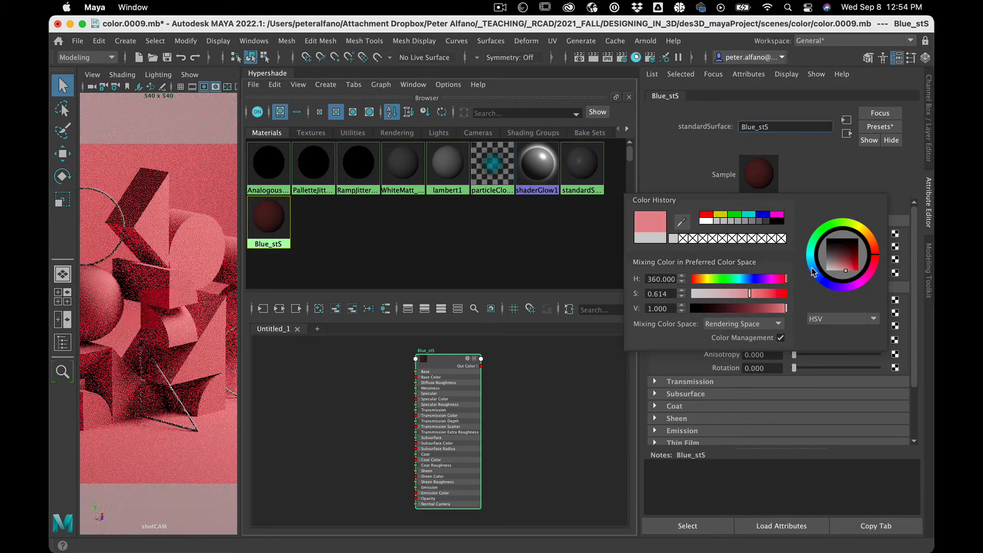
{"action": "left_click_drag", "start_coordinate": [812, 271], "coordinate": [816, 276]}
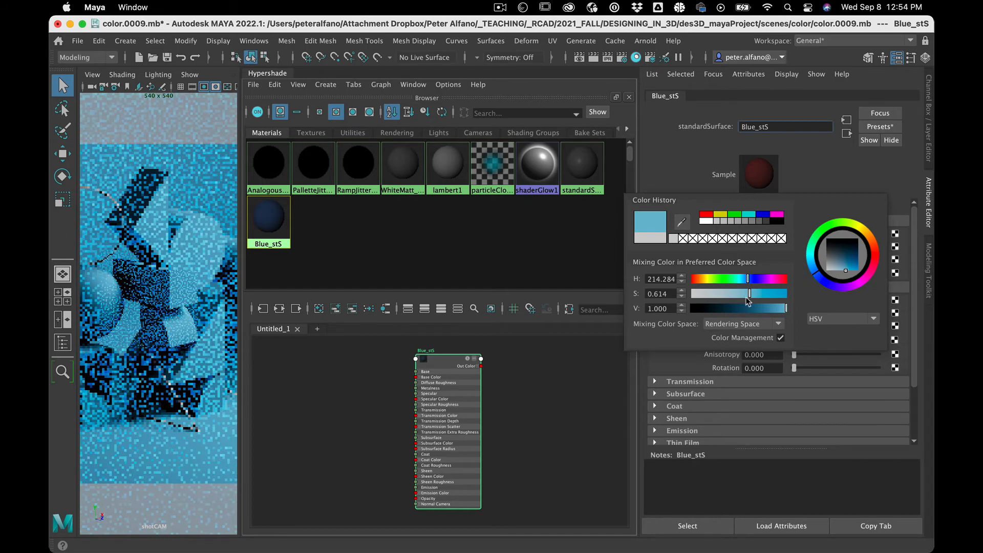
{"action": "left_click_drag", "start_coordinate": [750, 294], "coordinate": [765, 309]}
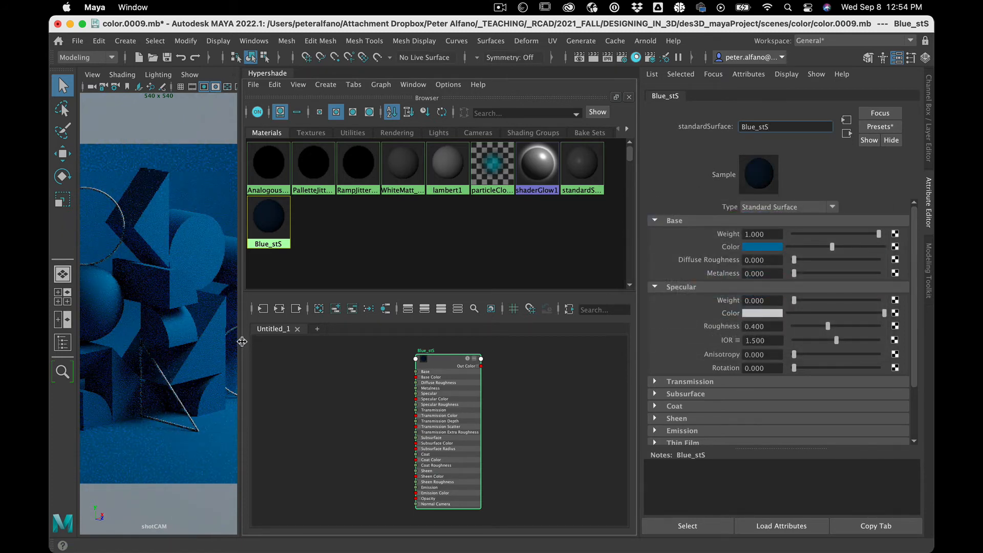
- Show the Outliner beside a wider viewport and assign Blue_stS as the material of aiCurveCollector1
{"action": "left_click_drag", "start_coordinate": [242, 341], "coordinate": [369, 347]}
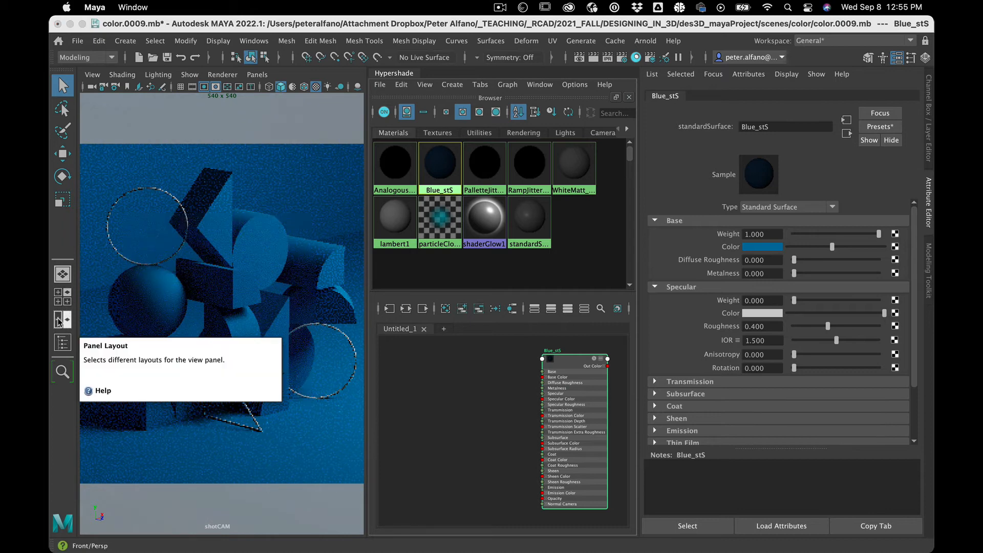
{"action": "left_click", "coordinate": [62, 342]}
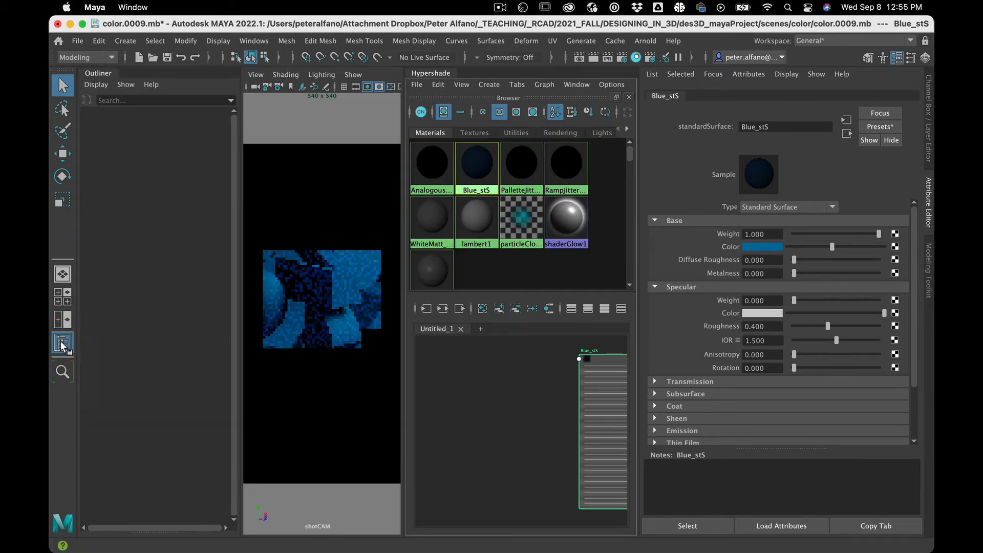
{"action": "left_click", "coordinate": [143, 224]}
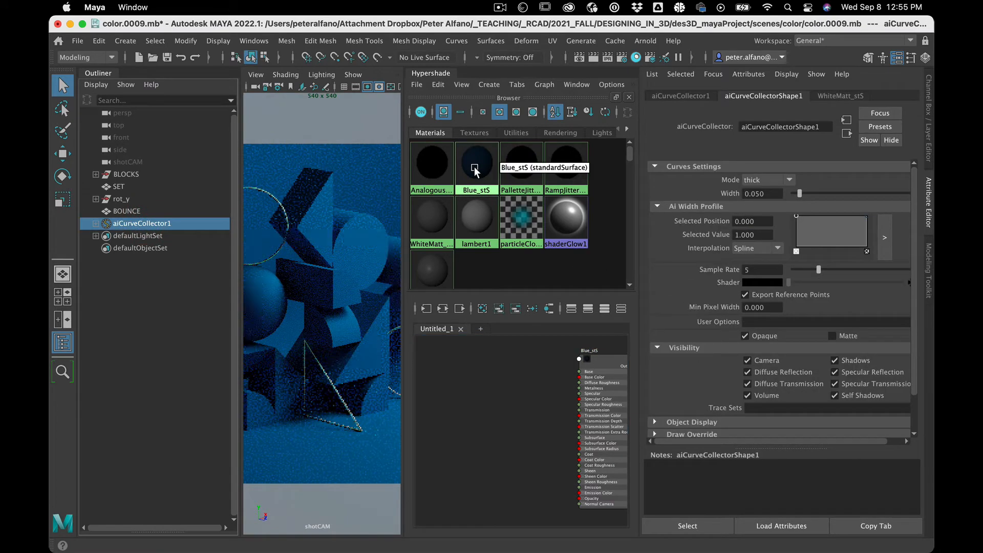
{"action": "middle_click_drag", "start_coordinate": [475, 171], "coordinate": [709, 281]}
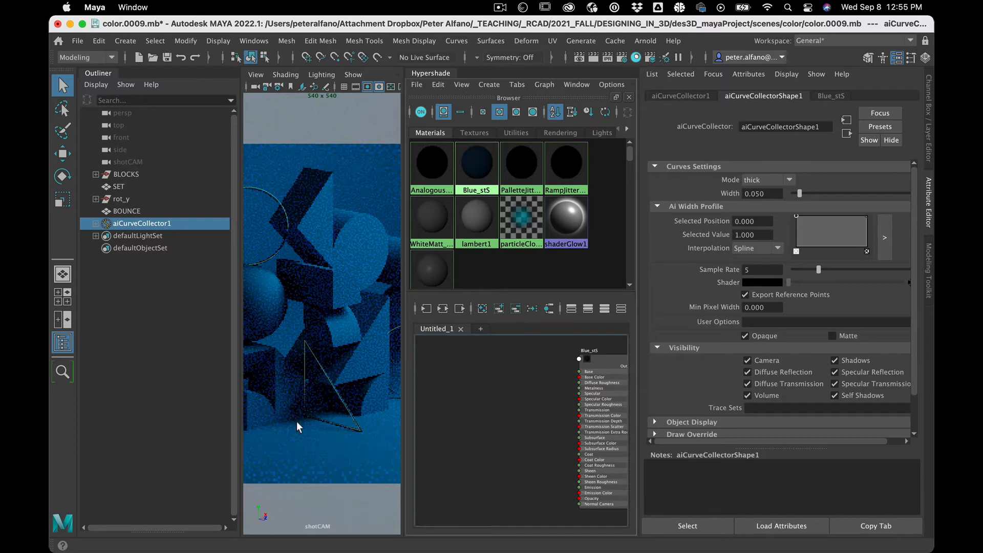
- Move the Blue_stS node fully inside the graph area and list the scene's existing textures in the Hypershade browser
{"action": "left_click", "coordinate": [509, 416]}
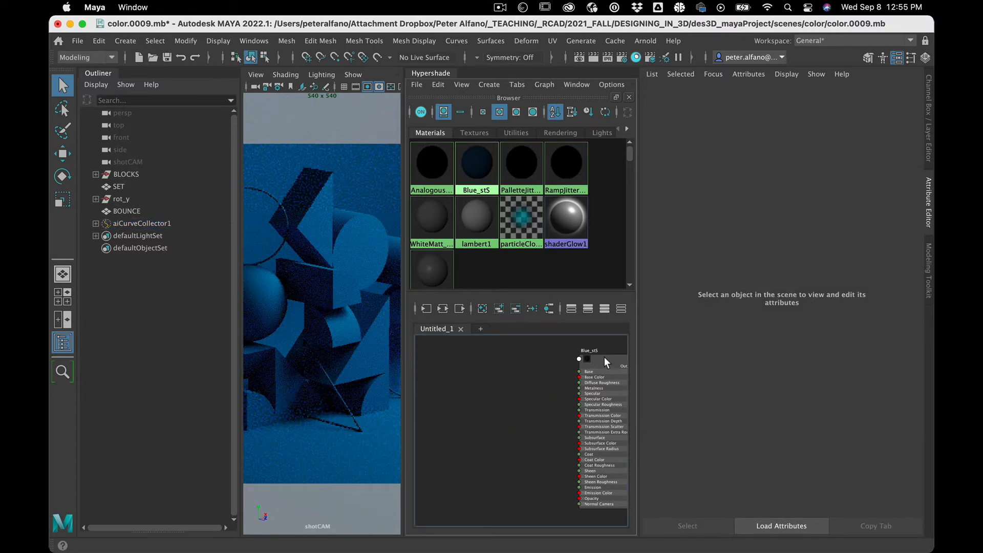
{"action": "left_click_drag", "start_coordinate": [604, 357], "coordinate": [577, 354]}
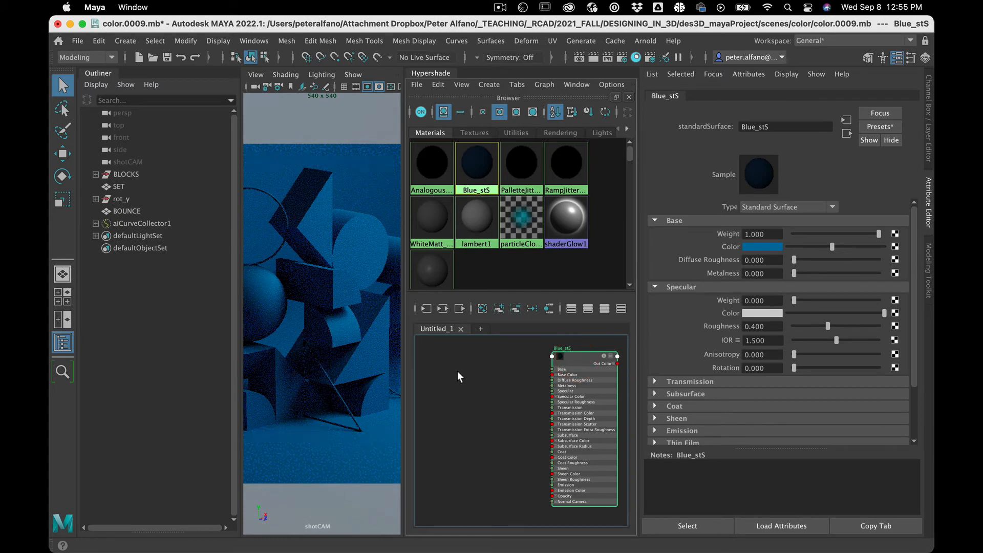
{"action": "left_click", "coordinate": [456, 371]}
{"action": "left_click", "coordinate": [583, 356]}
{"action": "left_click", "coordinate": [477, 132]}
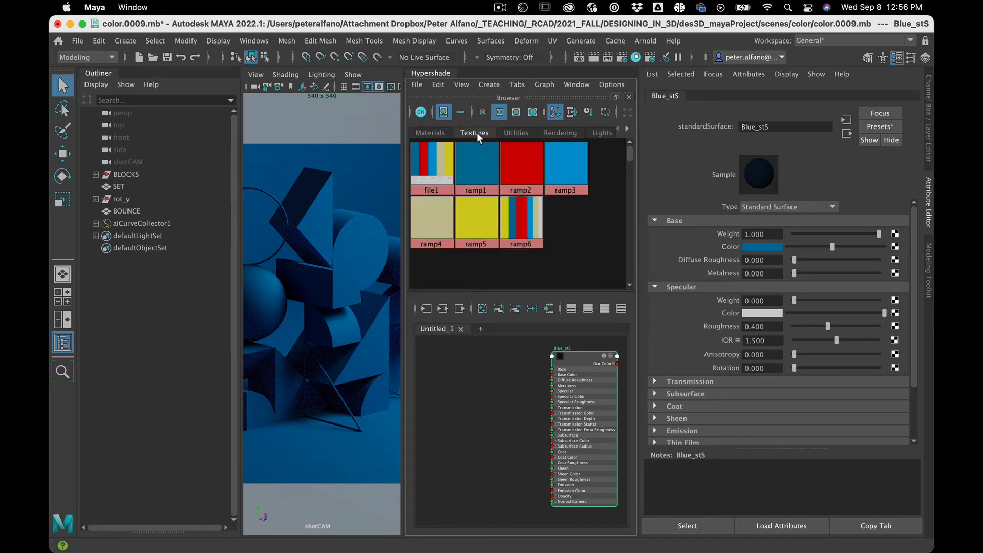
- Return the browser to the materials and create a ramp [Texture] node in the Untitled_1 graph
{"action": "left_click", "coordinate": [478, 390]}
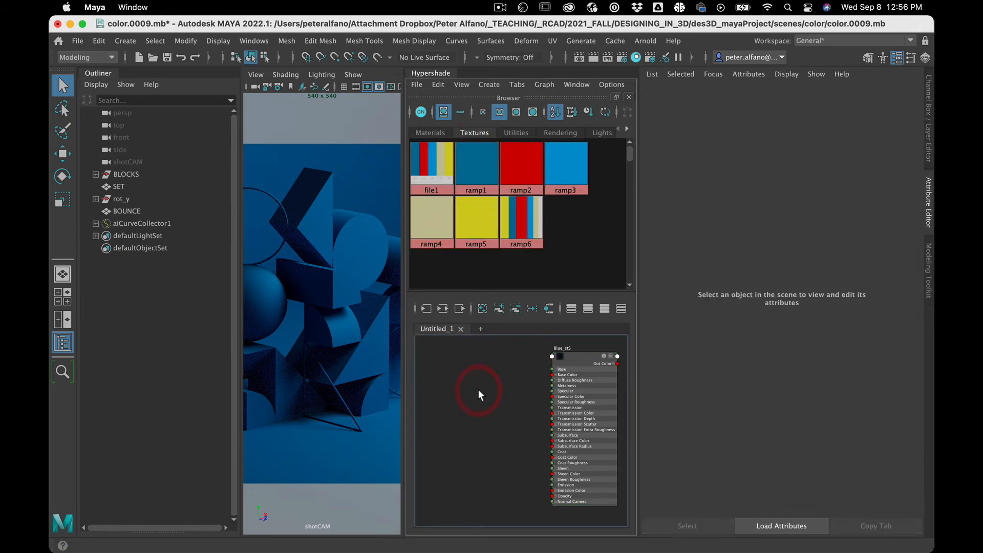
{"action": "key", "text": "Tab"}
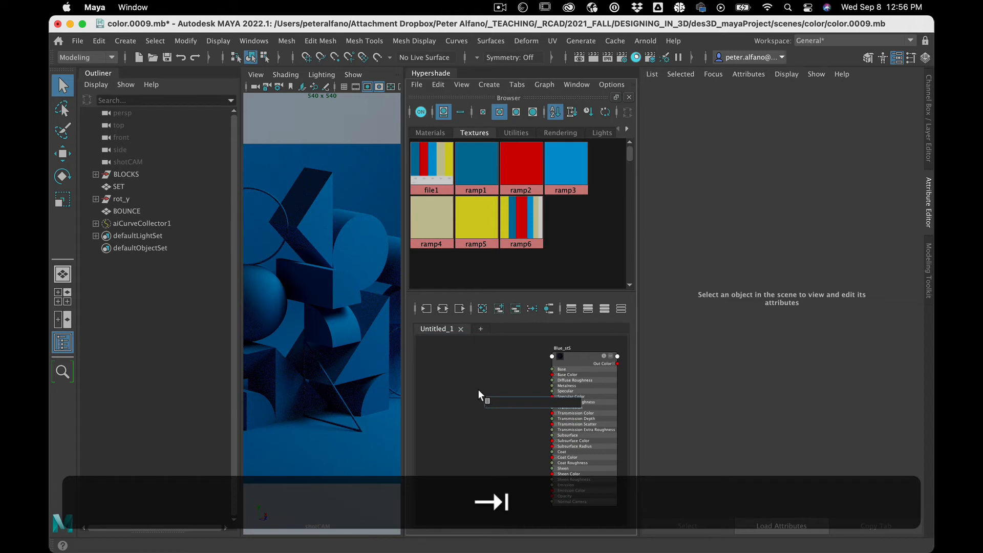
{"action": "left_click", "coordinate": [430, 132]}
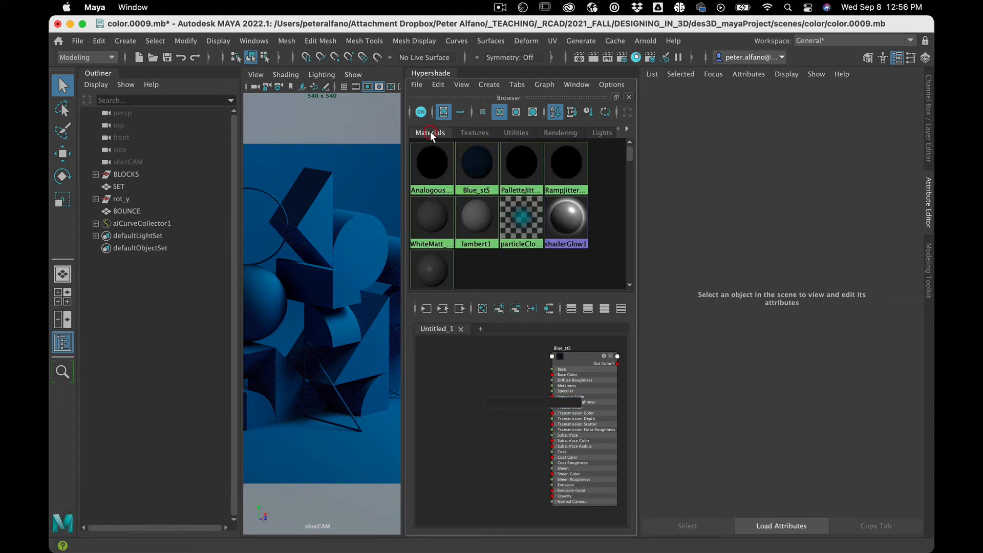
{"action": "left_click", "coordinate": [478, 425]}
{"action": "type", "text": "ramp"}
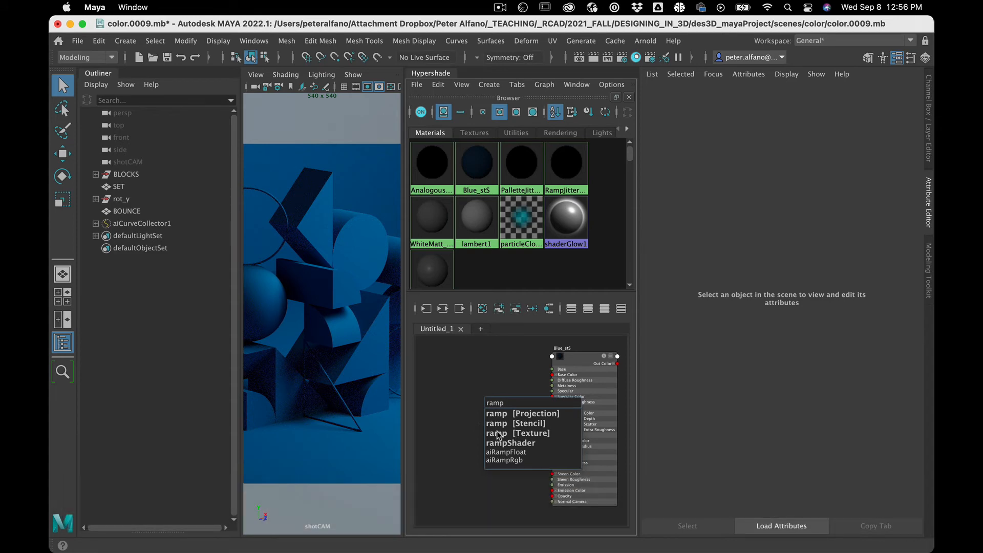
{"action": "left_click", "coordinate": [524, 432]}
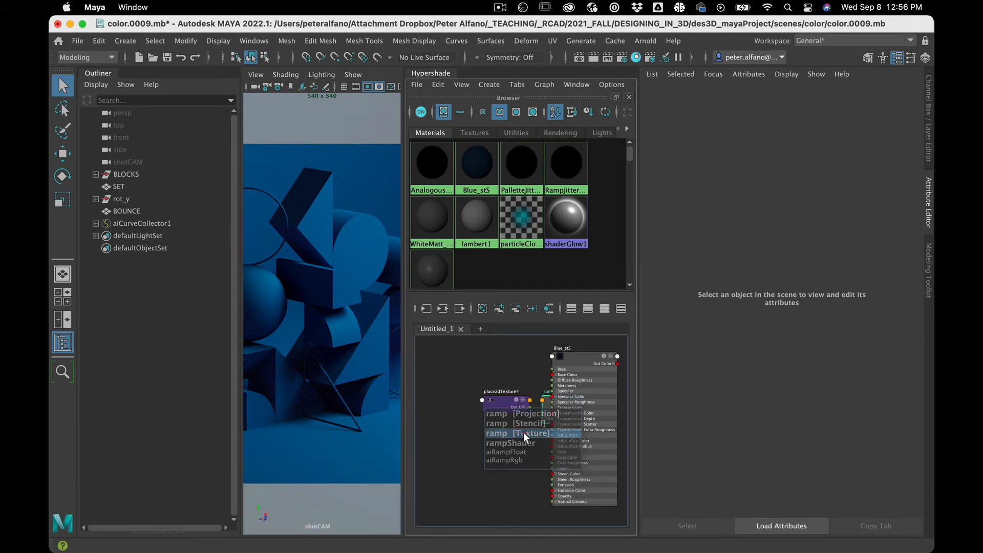
- Arrange the new place2dTexture and ramp nodes in a row ahead of Blue_stS, and display the place2dTexture node's attributes
{"action": "left_click_drag", "start_coordinate": [503, 402], "coordinate": [441, 389]}
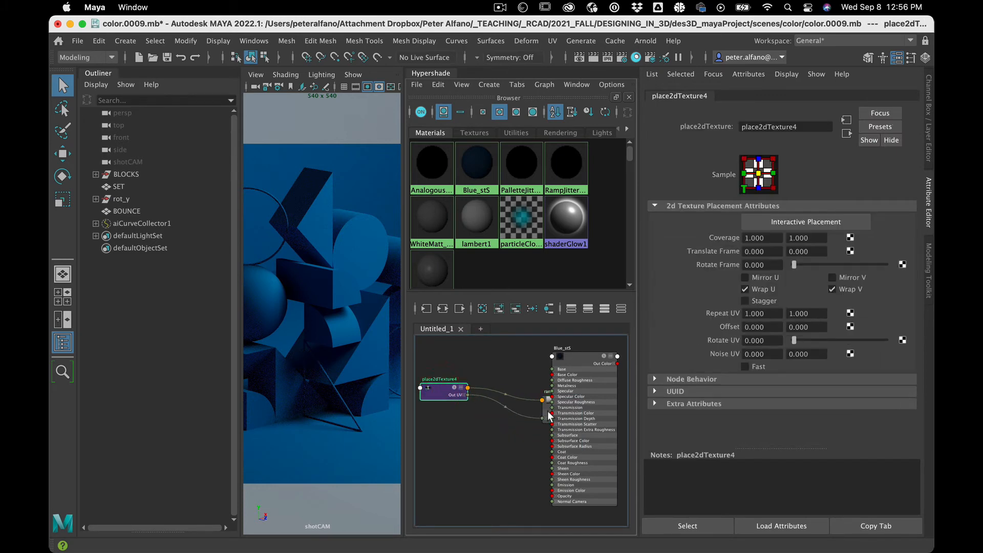
{"action": "left_click_drag", "start_coordinate": [545, 410], "coordinate": [488, 389]}
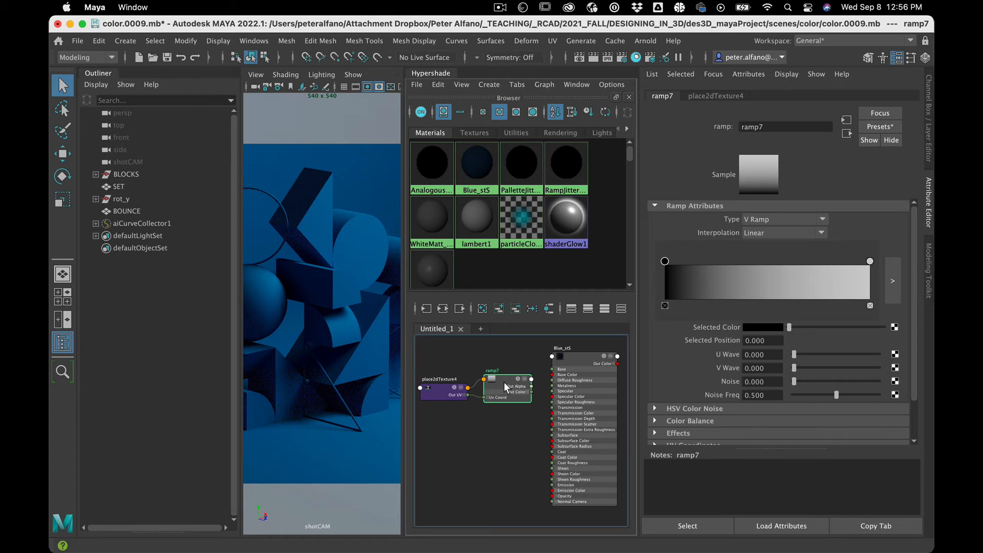
{"action": "left_click", "coordinate": [442, 388]}
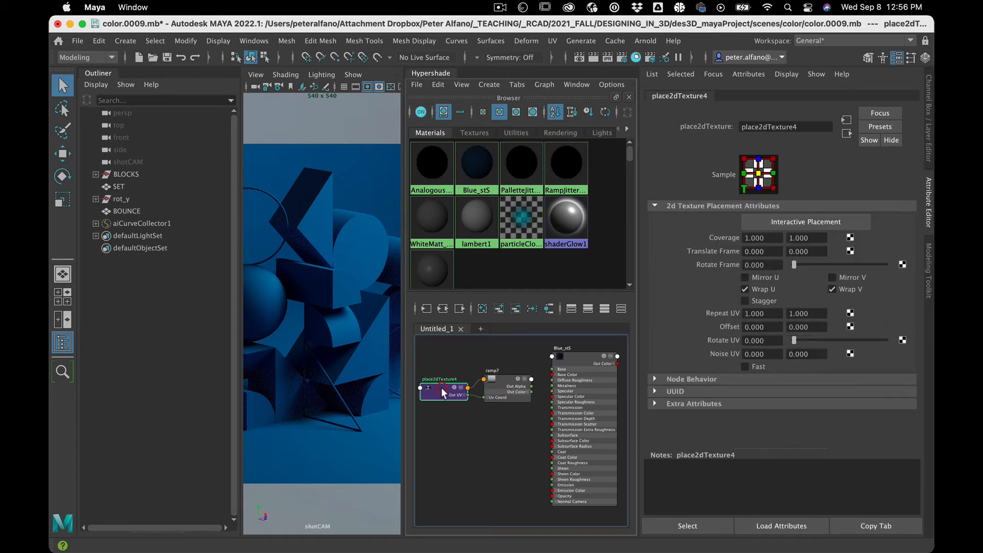
- Delete the place2dTexture node and connect the ramp to the Base Color of Blue_stS
{"action": "key", "text": "BackSpace"}
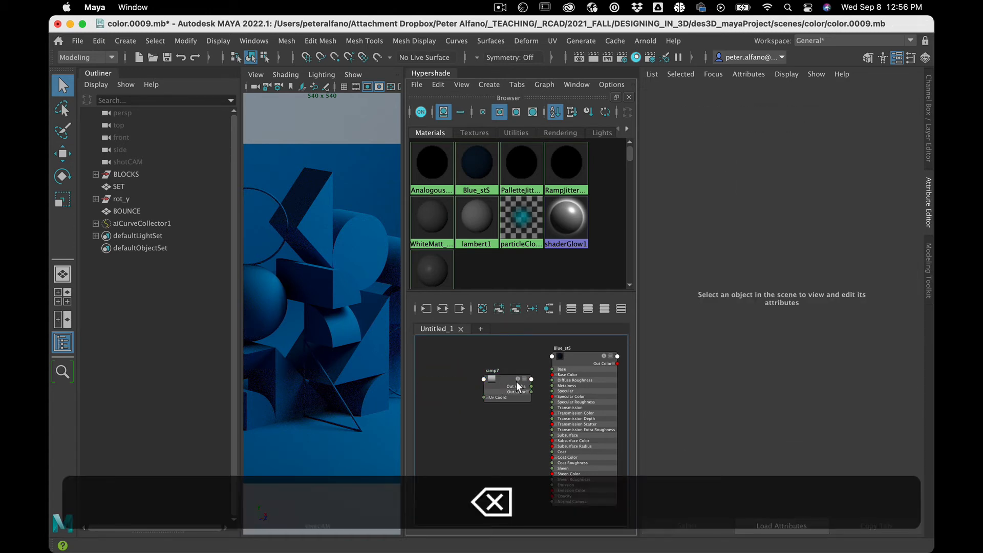
{"action": "left_click_drag", "start_coordinate": [502, 385], "coordinate": [466, 389]}
{"action": "left_click", "coordinate": [572, 355]}
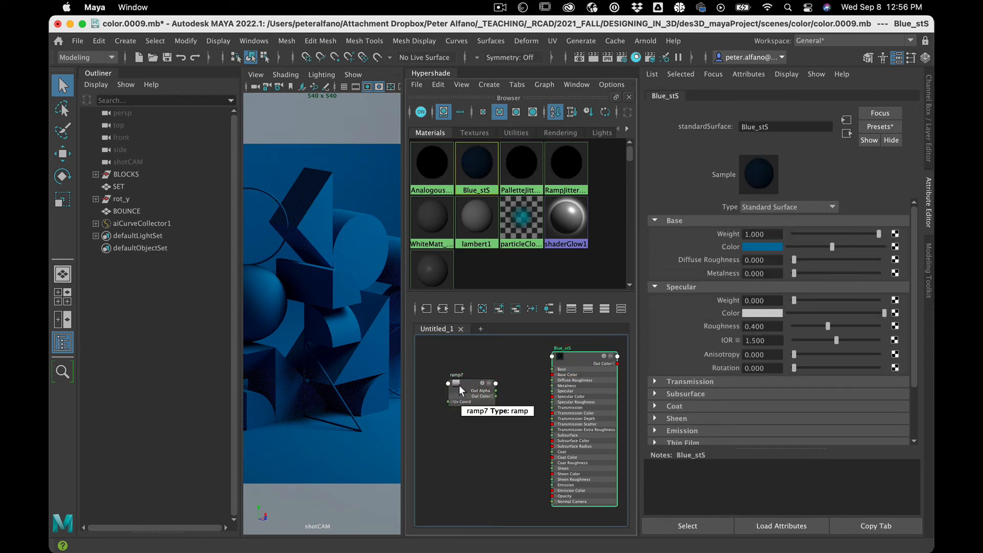
{"action": "middle_click_drag", "start_coordinate": [459, 385], "coordinate": [703, 251]}
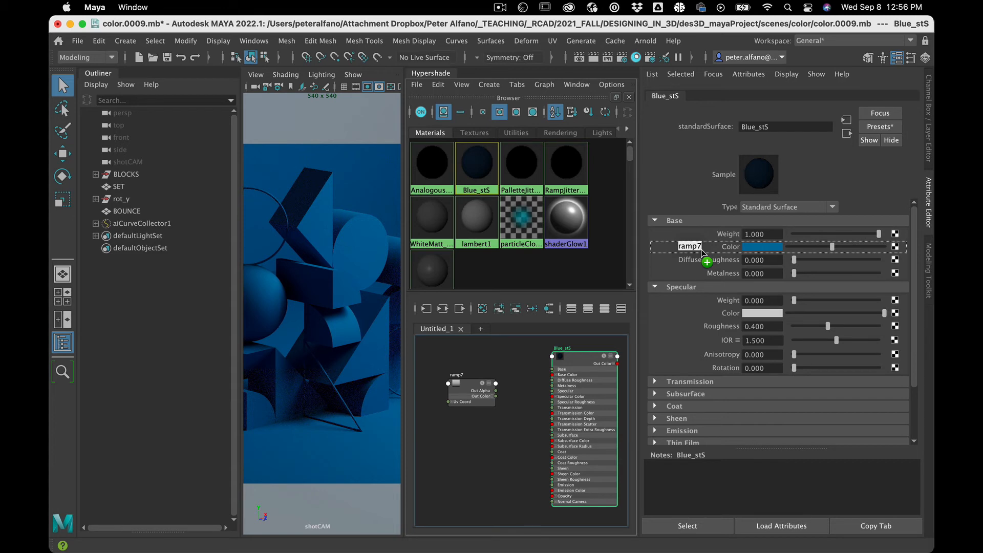
{"action": "middle_click_drag", "start_coordinate": [702, 249], "coordinate": [702, 249]}
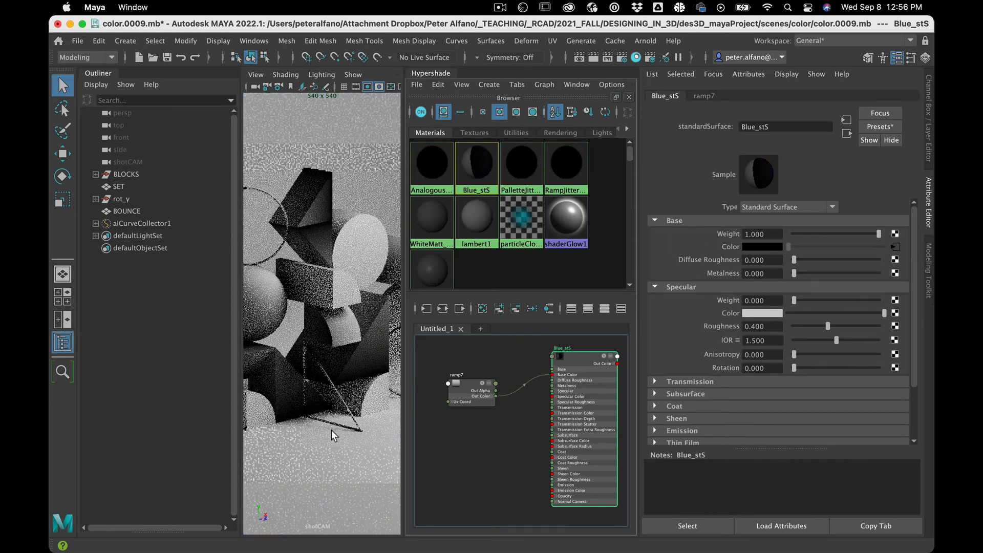
- Display the ramp's attributes and set the shotCAM view's camera fit to Horizontal so the whole resolution gate shows
{"action": "left_click", "coordinate": [459, 377]}
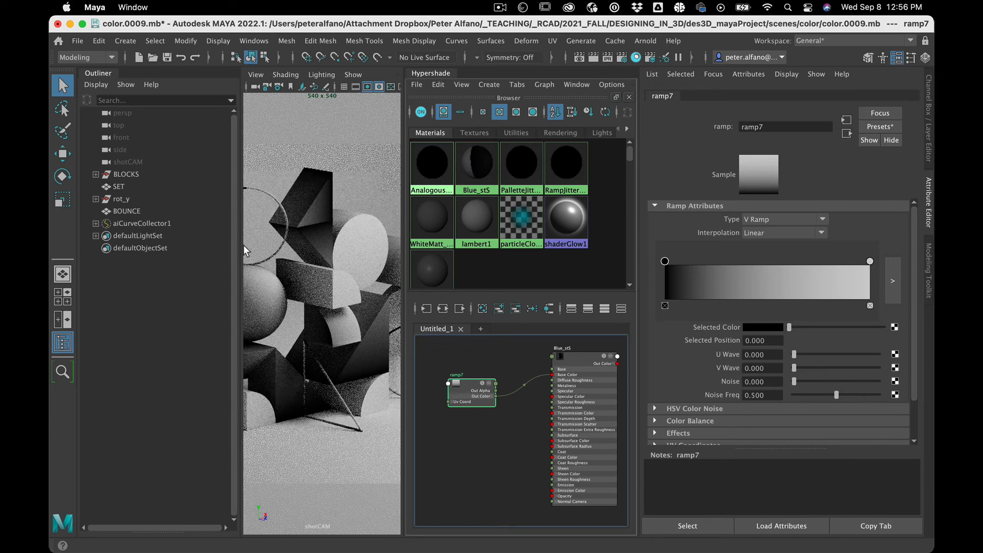
{"action": "left_click_drag", "start_coordinate": [182, 247], "coordinate": [191, 229]}
{"action": "left_click", "coordinate": [255, 75]}
{"action": "mouse_move", "coordinate": [293, 339]}
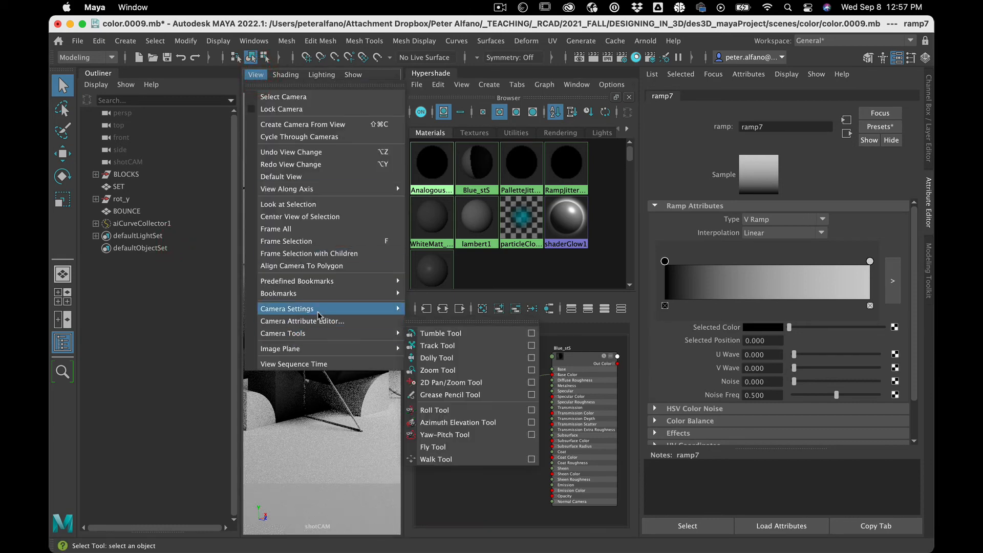
{"action": "mouse_move", "coordinate": [313, 308]}
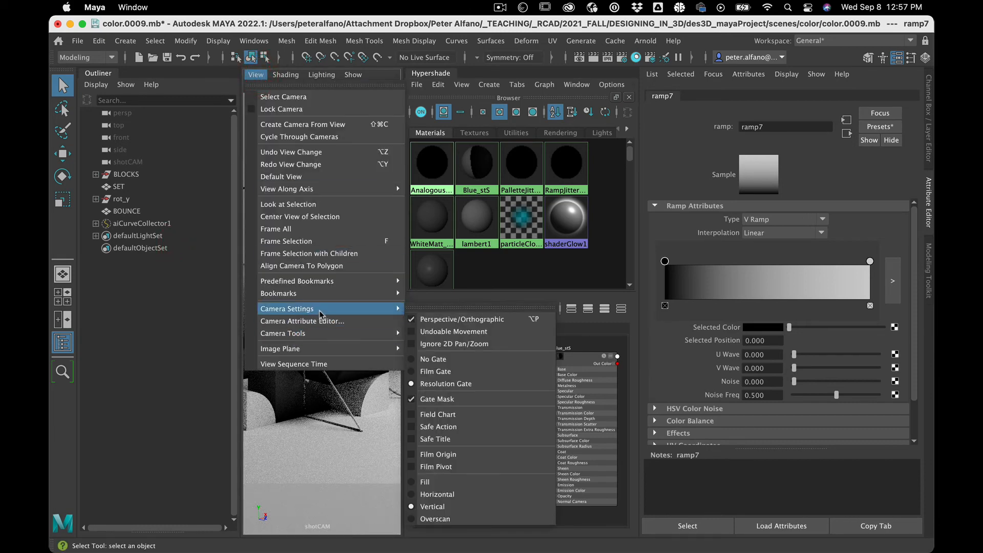
{"action": "left_click", "coordinate": [475, 492]}
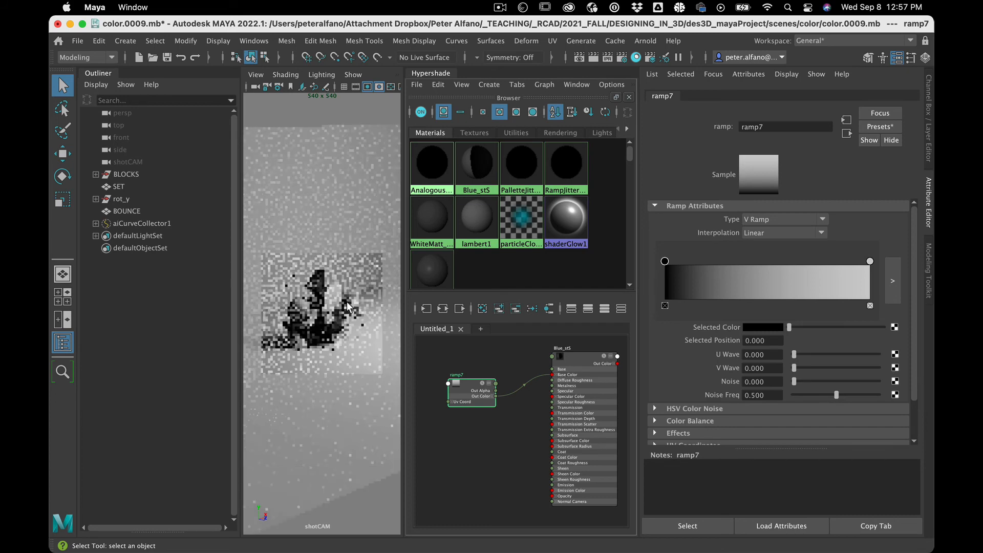
- Remove the ramp's light end color and set its remaining color to the blue stored in the color history
{"action": "left_click", "coordinate": [421, 349]}
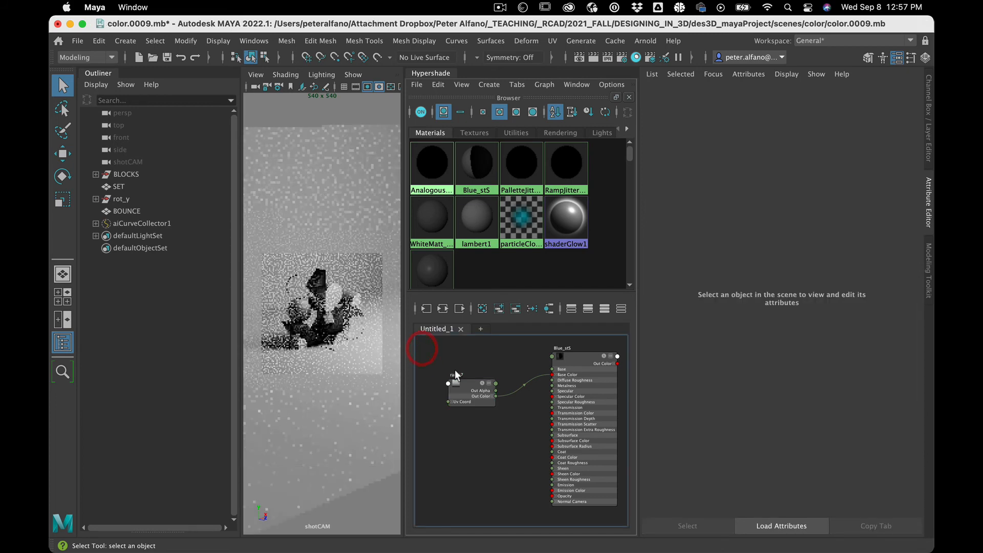
{"action": "left_click", "coordinate": [463, 390]}
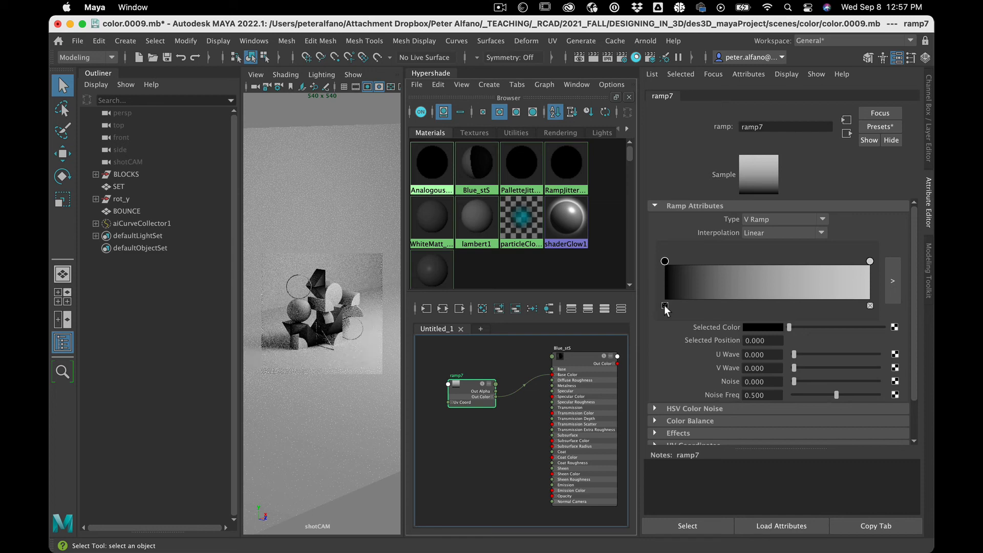
{"action": "left_click", "coordinate": [870, 305]}
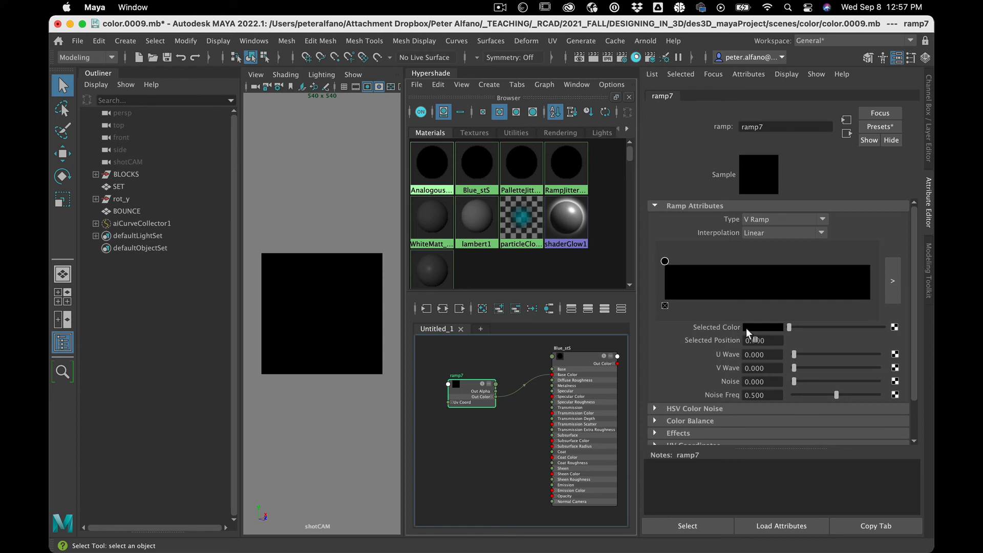
{"action": "left_click", "coordinate": [769, 326]}
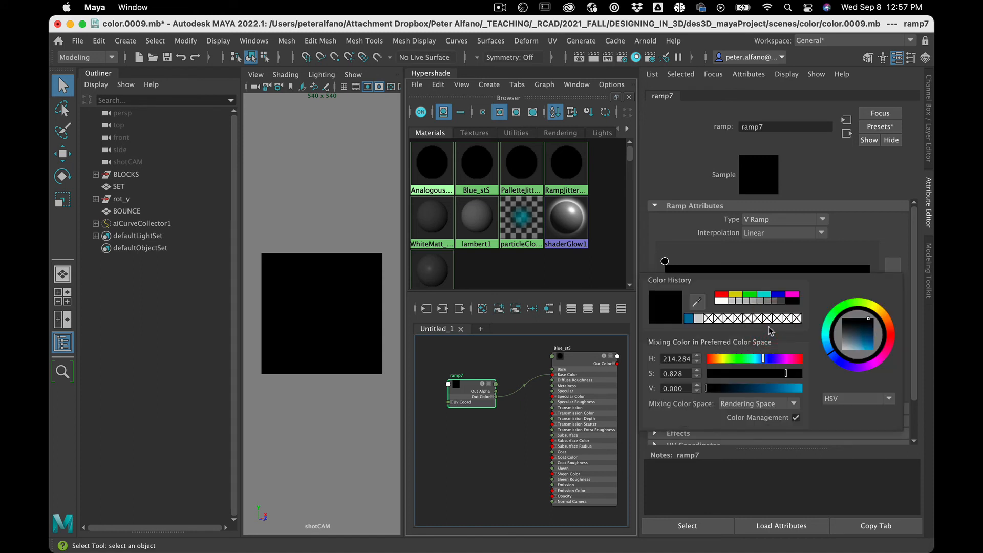
{"action": "left_click", "coordinate": [689, 318]}
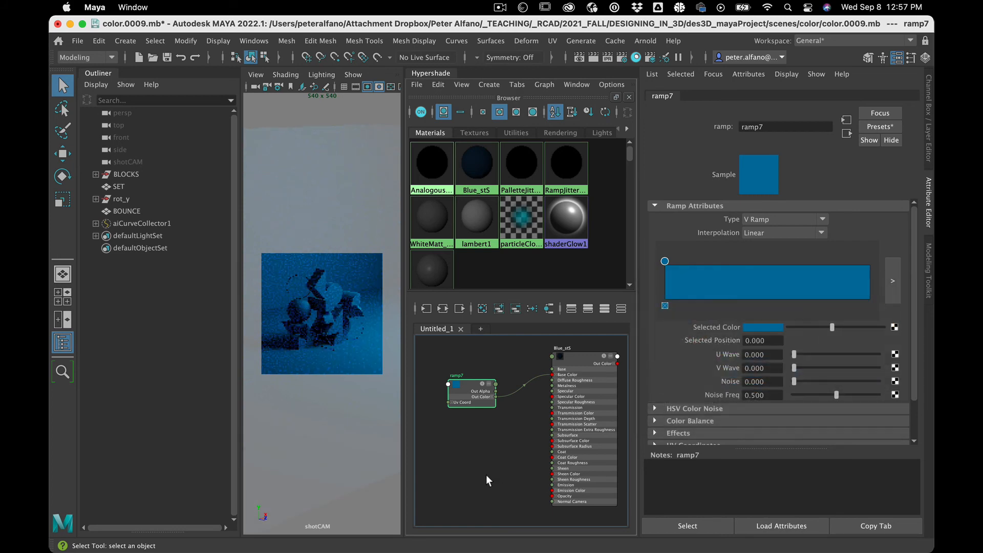
- Move the Blue_stS and ramp nodes slightly down and to the left in the graph, leaving a wider gap between them
{"action": "left_click", "coordinate": [486, 475]}
{"action": "left_click_drag", "start_coordinate": [570, 357], "coordinate": [558, 371]}
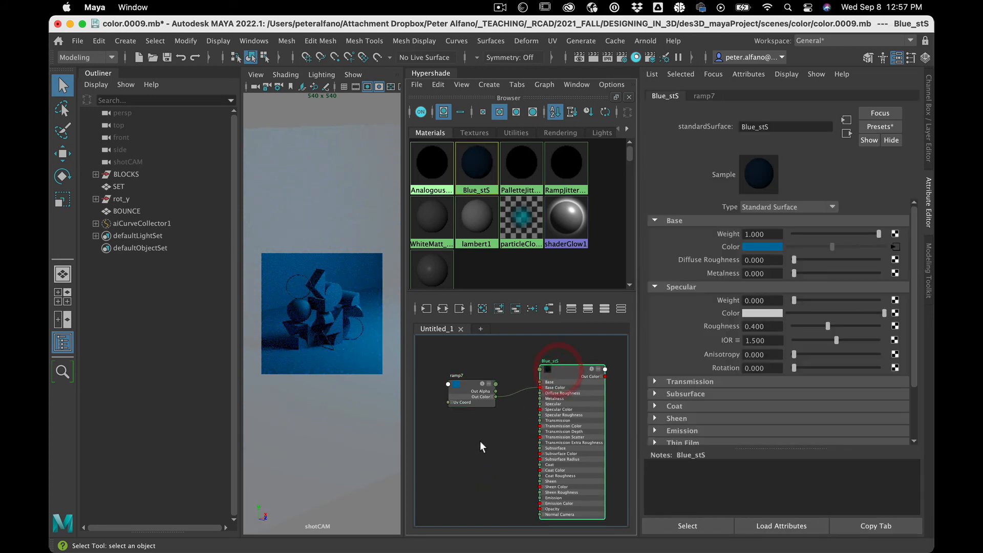
{"action": "left_click", "coordinate": [480, 441]}
{"action": "left_click_drag", "start_coordinate": [465, 395], "coordinate": [444, 397]}
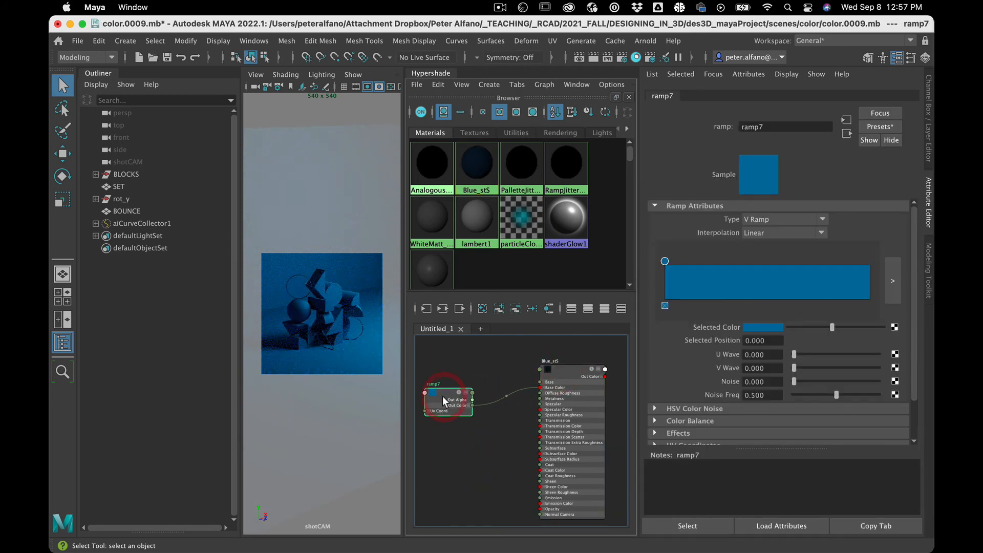
{"action": "left_click", "coordinate": [573, 370]}
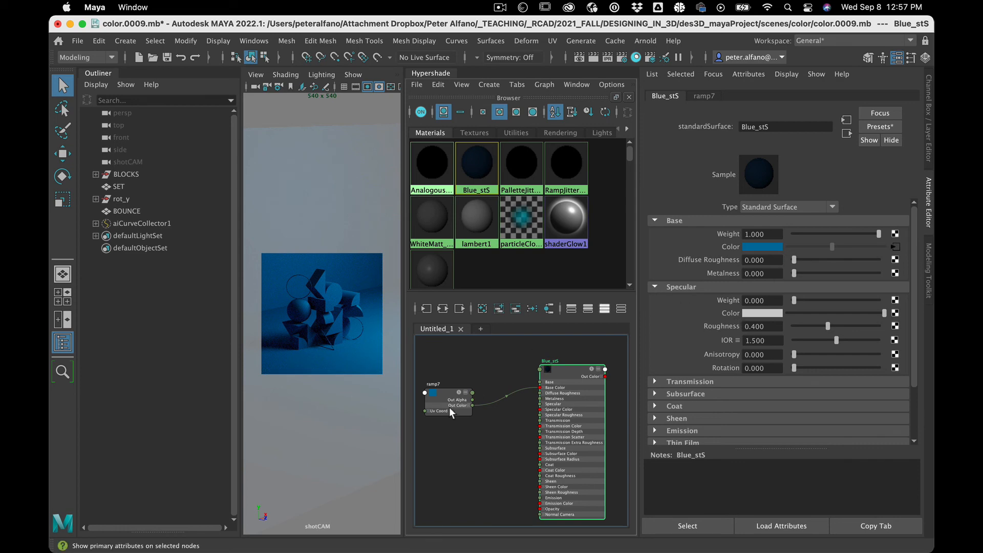
- Rename the ramp node as Blue_rmp
{"action": "left_click", "coordinate": [435, 400]}
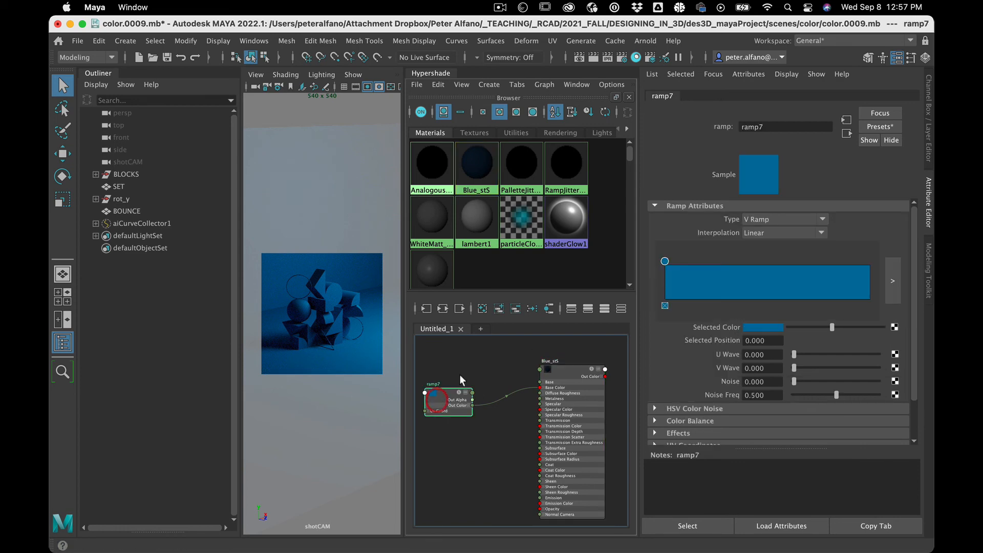
{"action": "double_click", "coordinate": [779, 127]}
{"action": "type", "text": "Bl"}
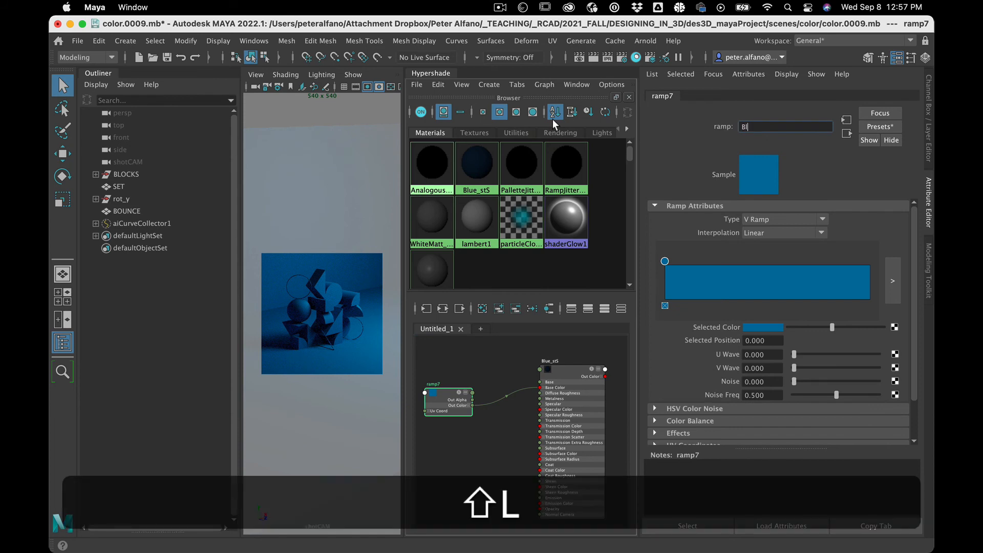
{"action": "type", "text": "ue"}
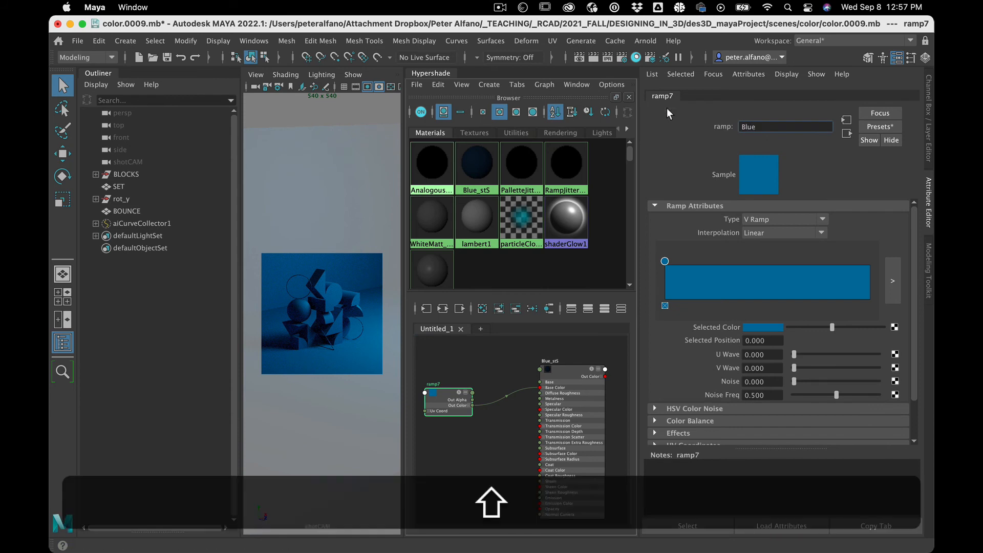
{"action": "type", "text": "_rmp"}
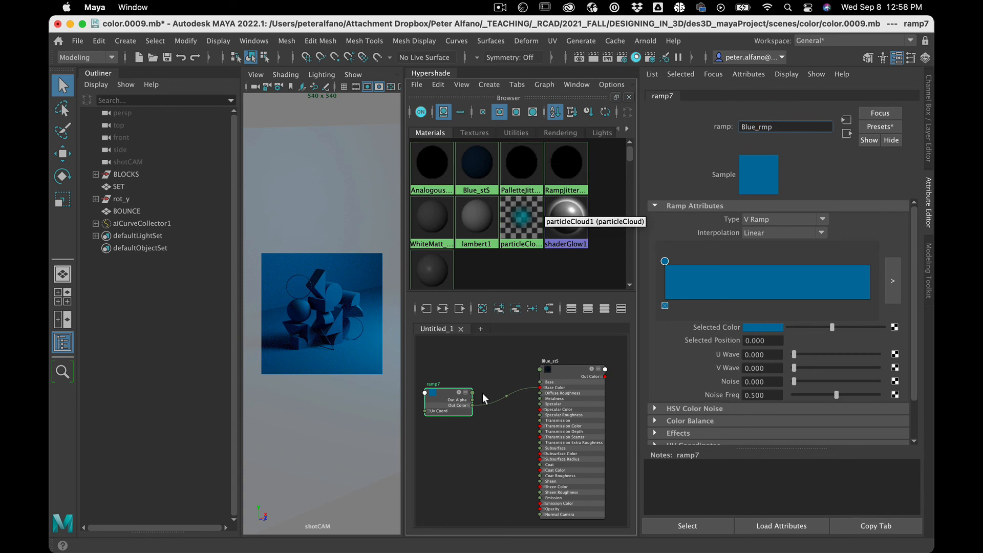
{"action": "key", "text": "Return"}
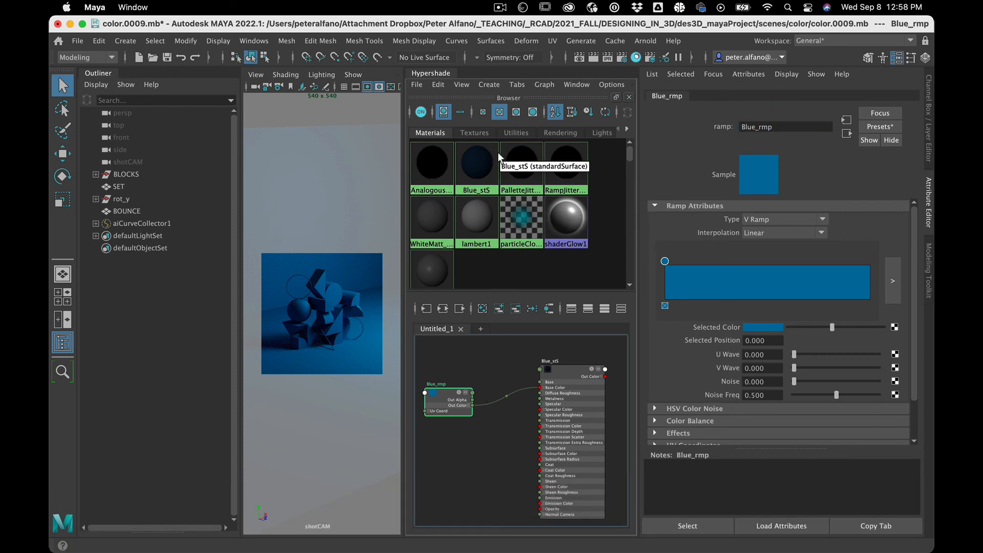
- List the textures in the Hypershade browser and compare name-only and swatch displays at several sizes, ending with extra large swatches
{"action": "left_click", "coordinate": [459, 112]}
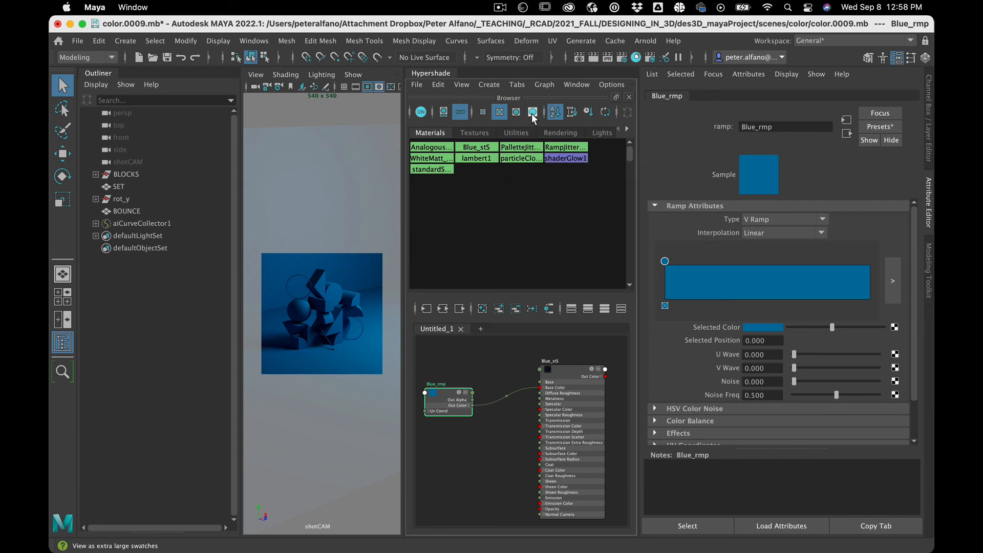
{"action": "left_click", "coordinate": [474, 132]}
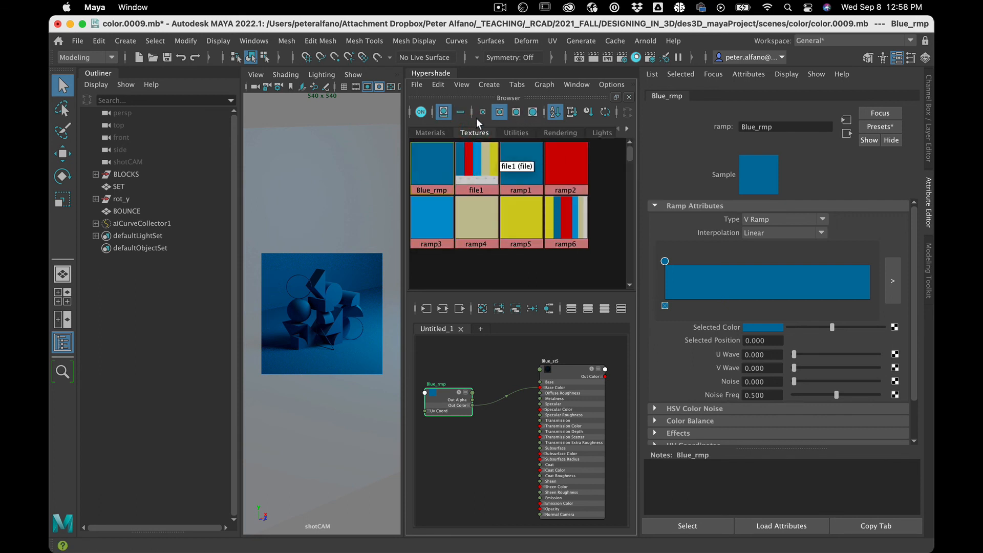
{"action": "left_click", "coordinate": [459, 112]}
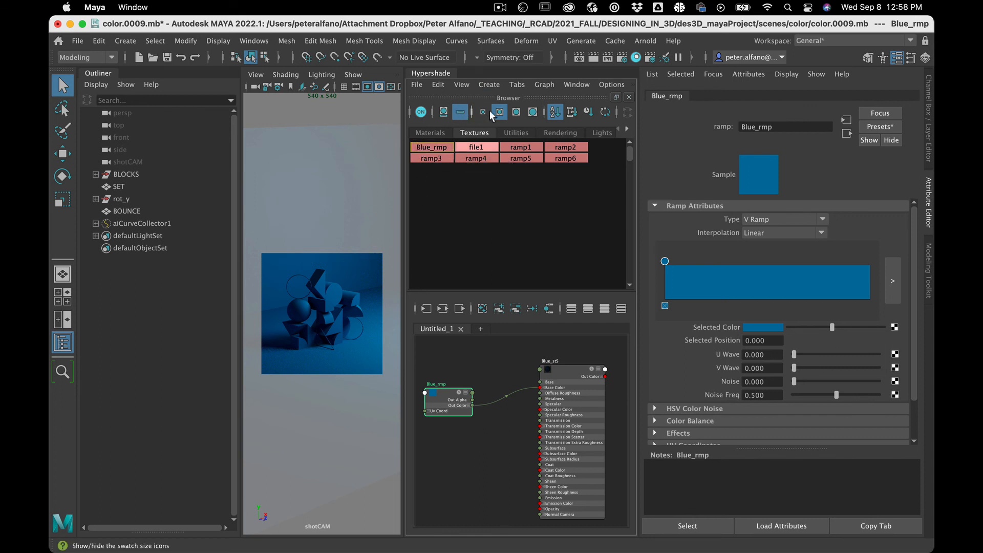
{"action": "left_click", "coordinate": [533, 112]}
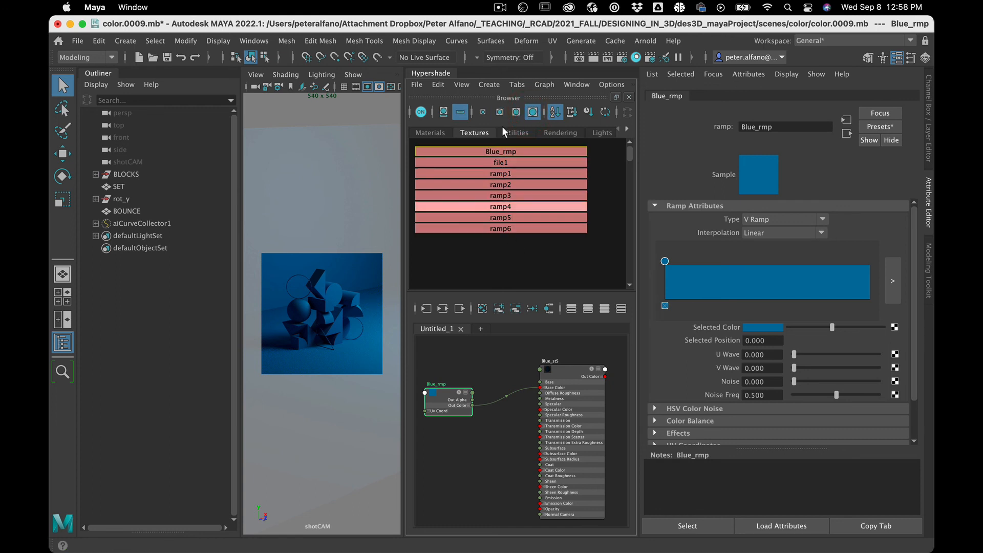
{"action": "left_click", "coordinate": [500, 111]}
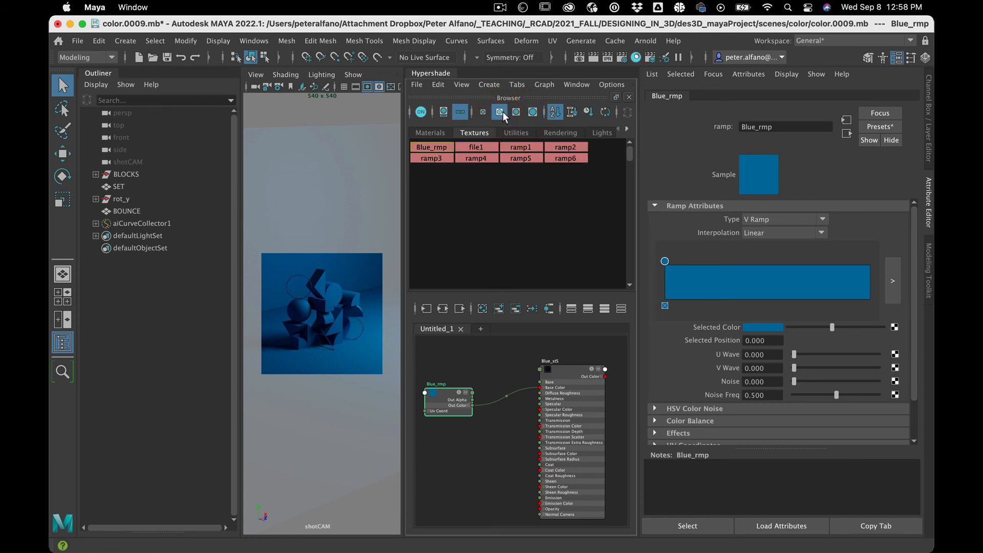
{"action": "left_click", "coordinate": [483, 112]}
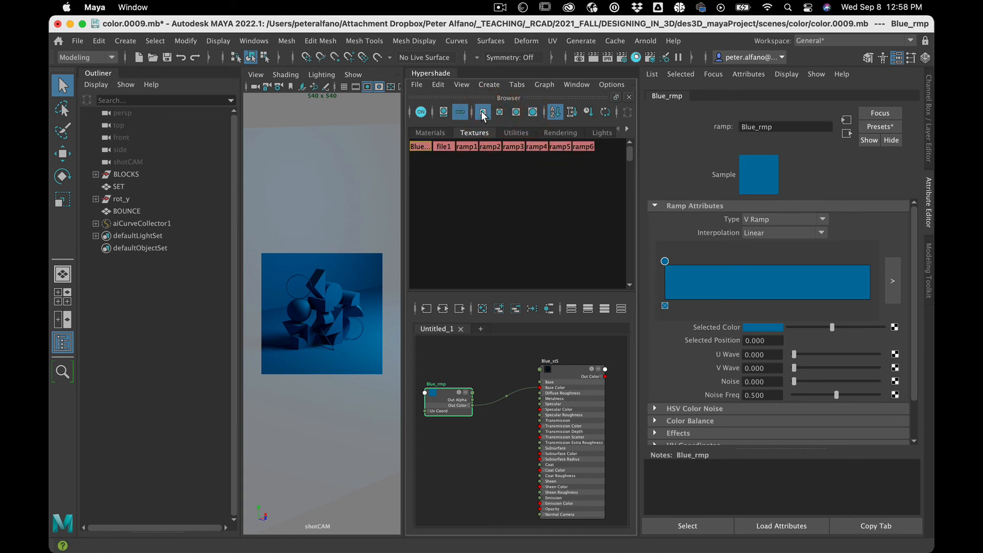
{"action": "left_click", "coordinate": [444, 111]}
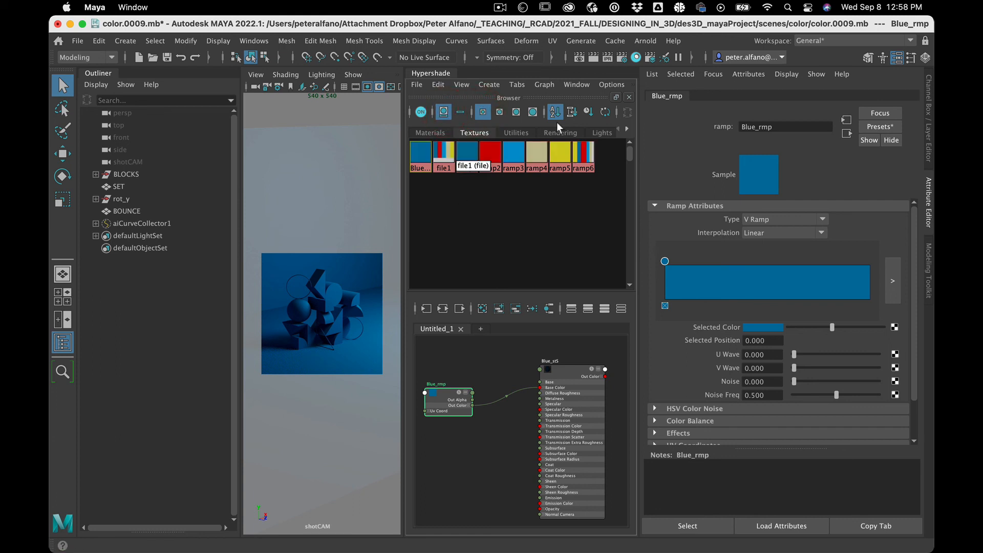
{"action": "left_click", "coordinate": [532, 112]}
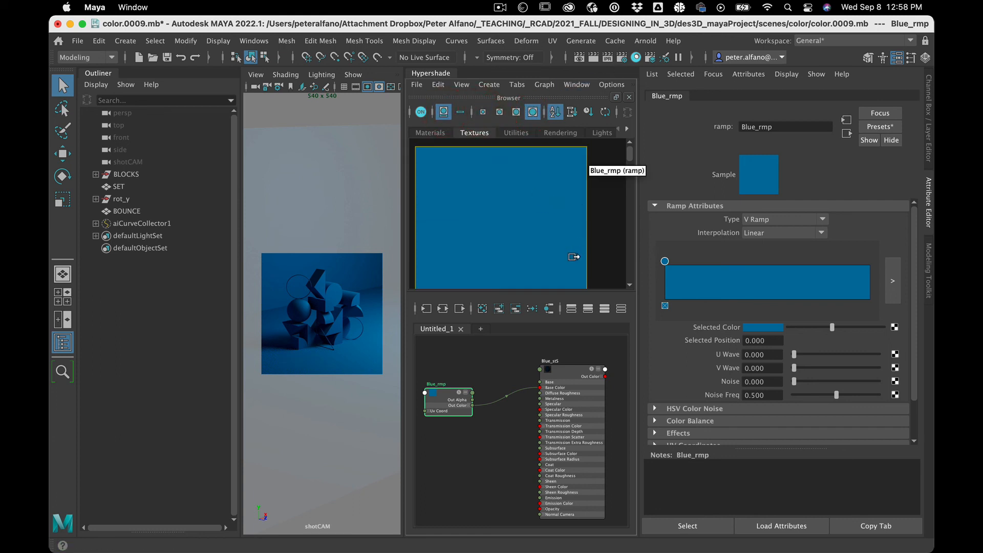